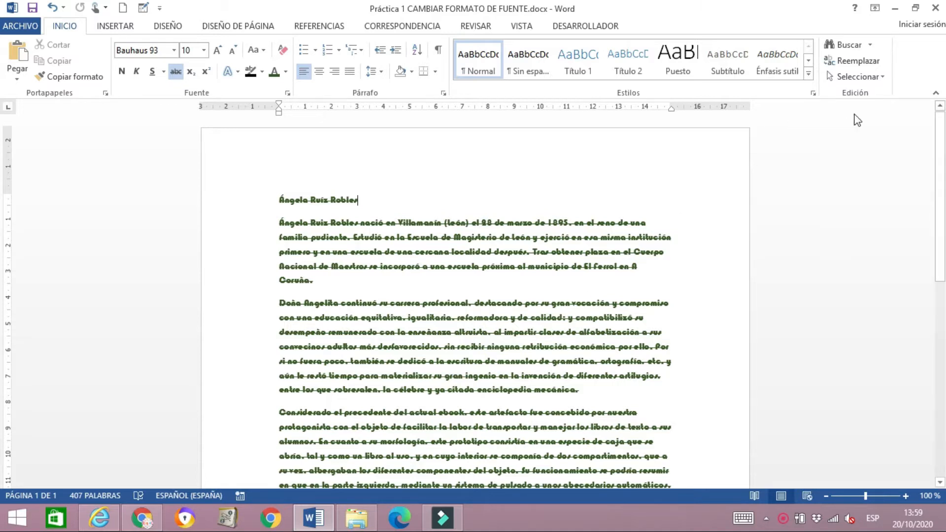
# Step: Select the whole document text and review its basic and advanced settings in the Font dialog without changing anything
pyautogui.click(865, 78)
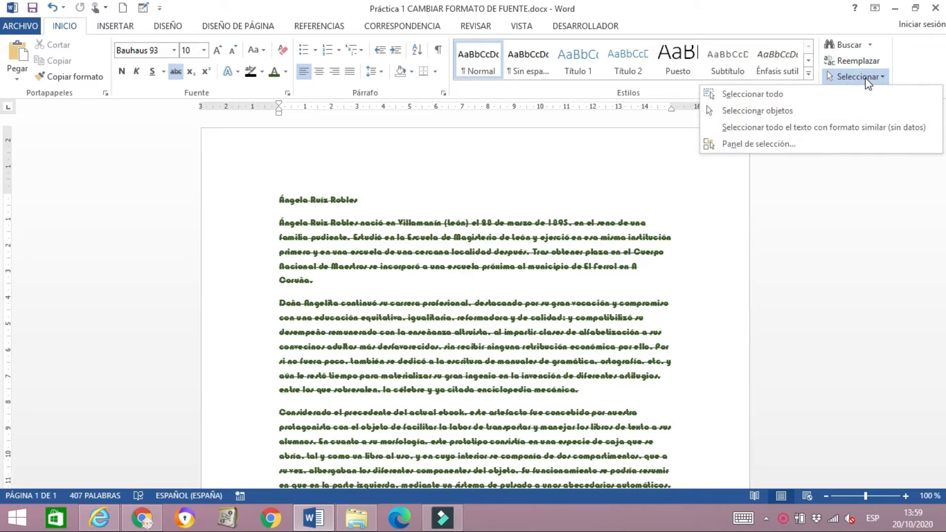
pyautogui.click(784, 92)
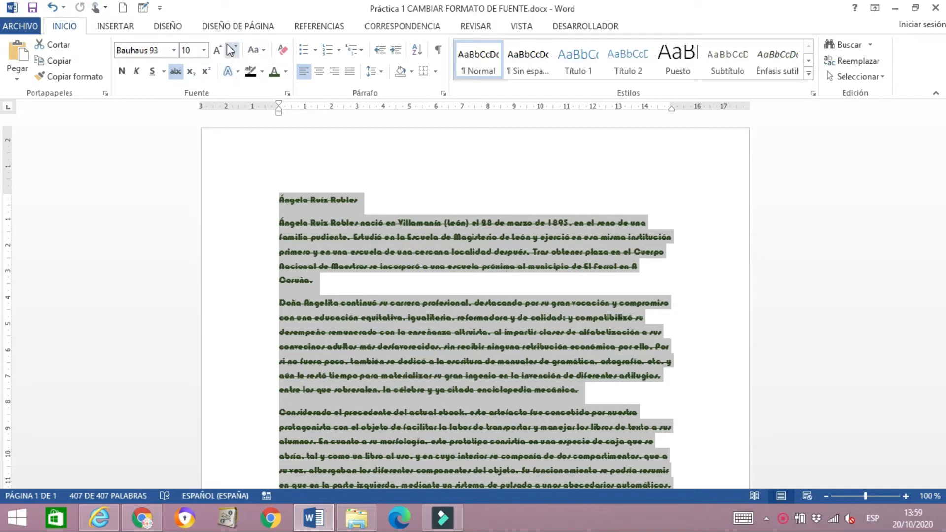
pyautogui.click(287, 93)
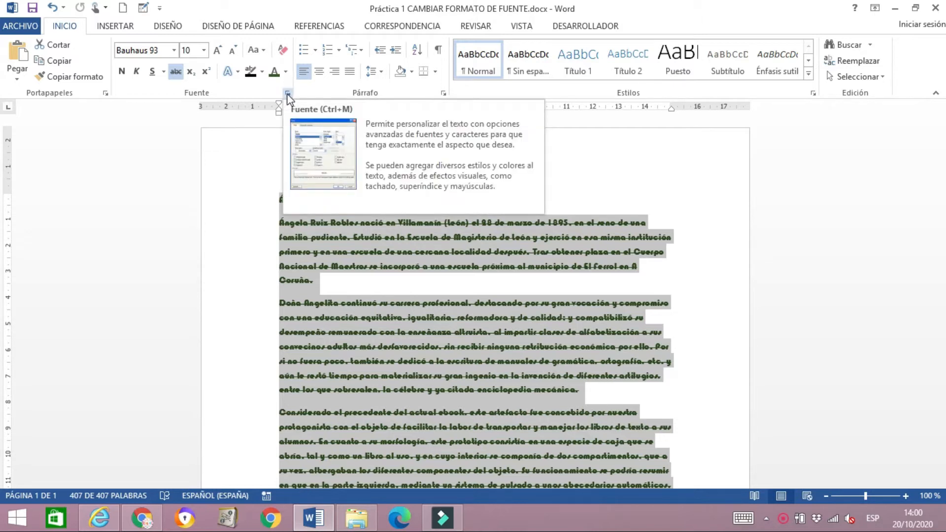
pyautogui.click(287, 95)
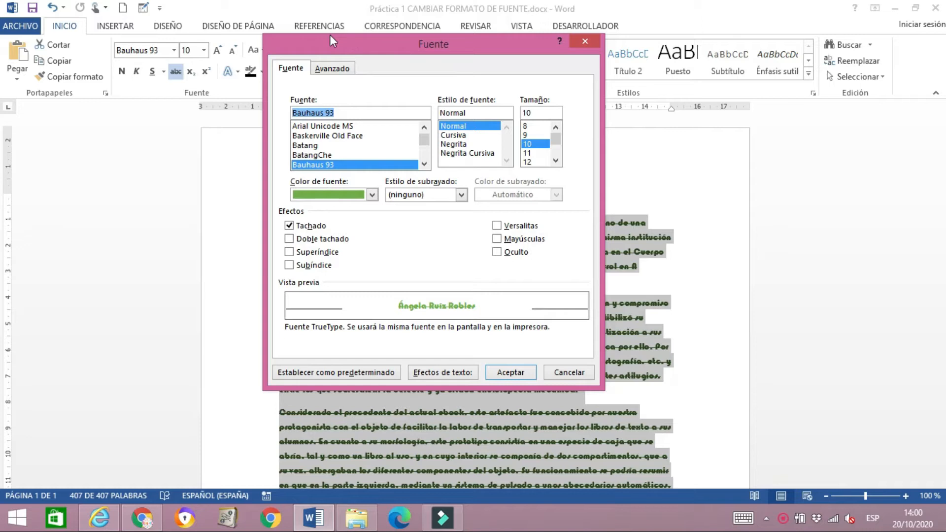
pyautogui.click(333, 69)
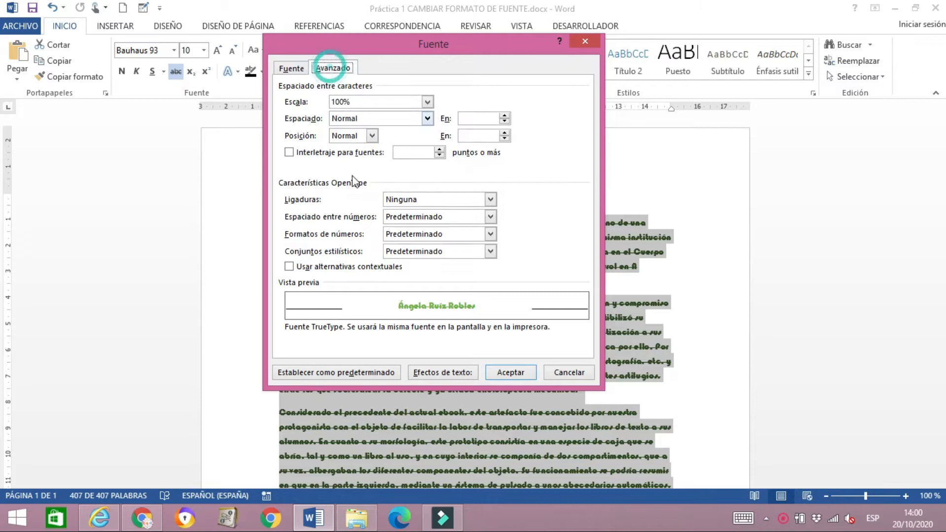
pyautogui.click(291, 69)
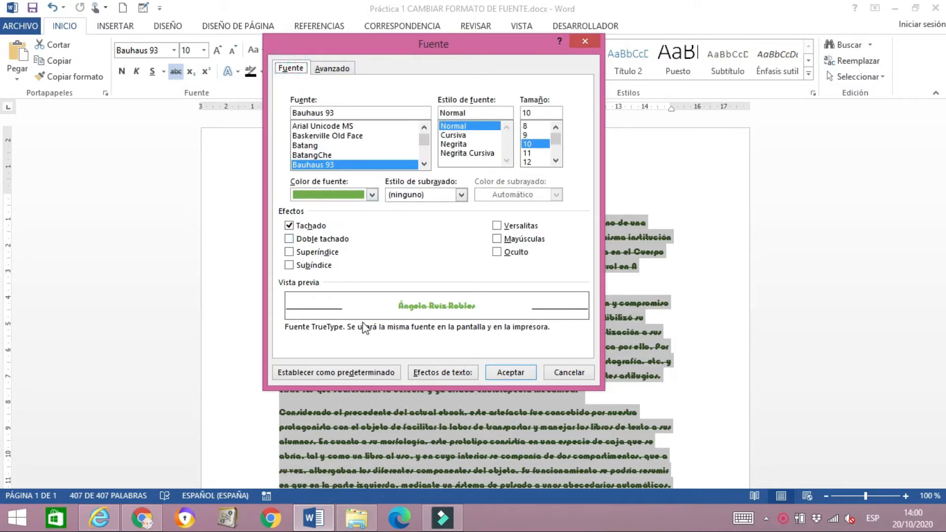
pyautogui.click(575, 372)
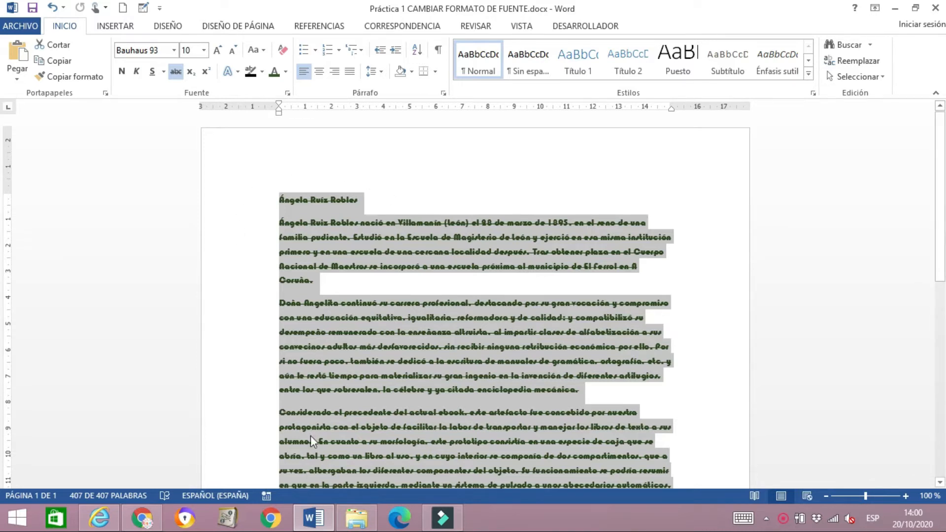
# Step: Clear all formatting from the entire document text
pyautogui.scroll(-4, 377, 215)
pyautogui.scroll(2, 355, 398)
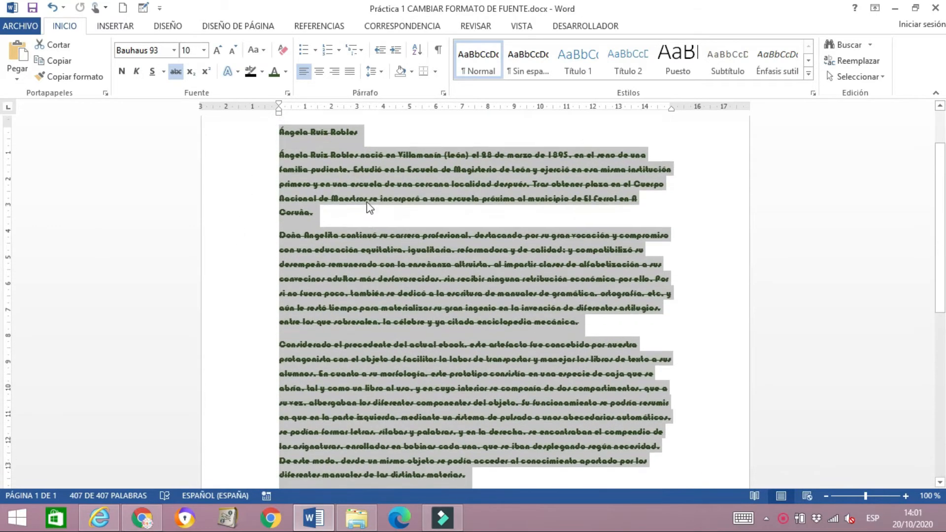
pyautogui.scroll(2, 336, 247)
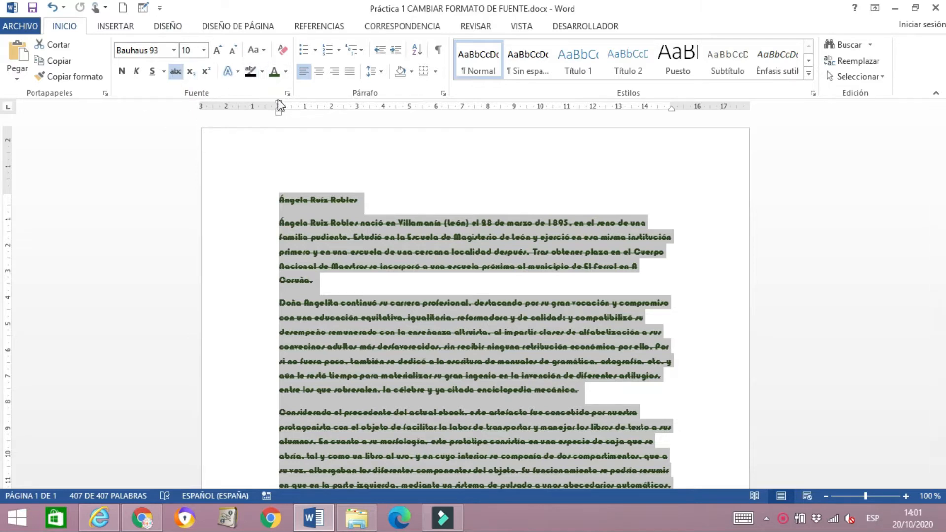
pyautogui.click(284, 51)
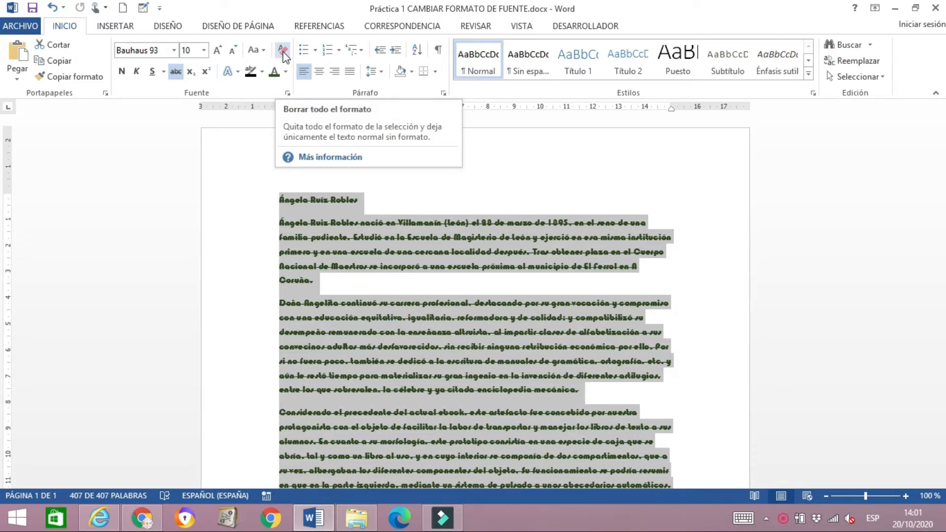
pyautogui.click(283, 52)
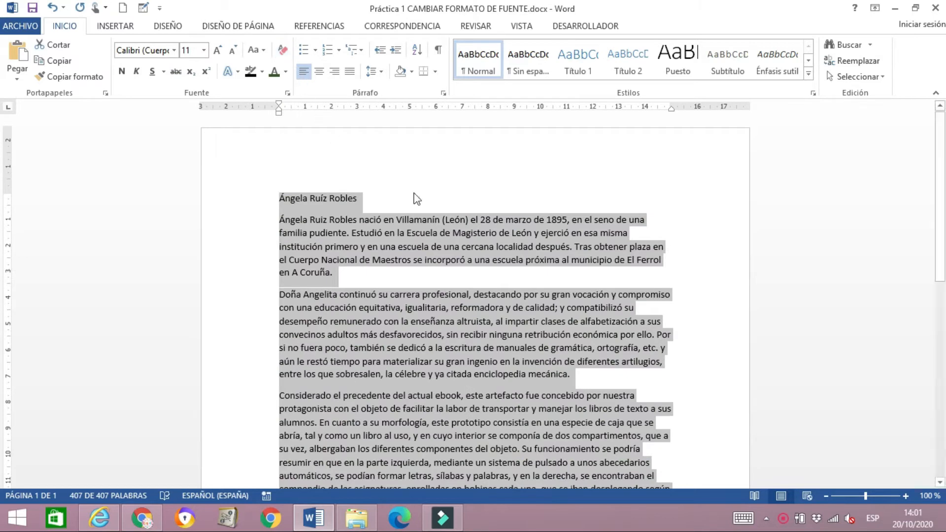
pyautogui.scroll(-2, 349, 221)
pyautogui.scroll(2, 348, 219)
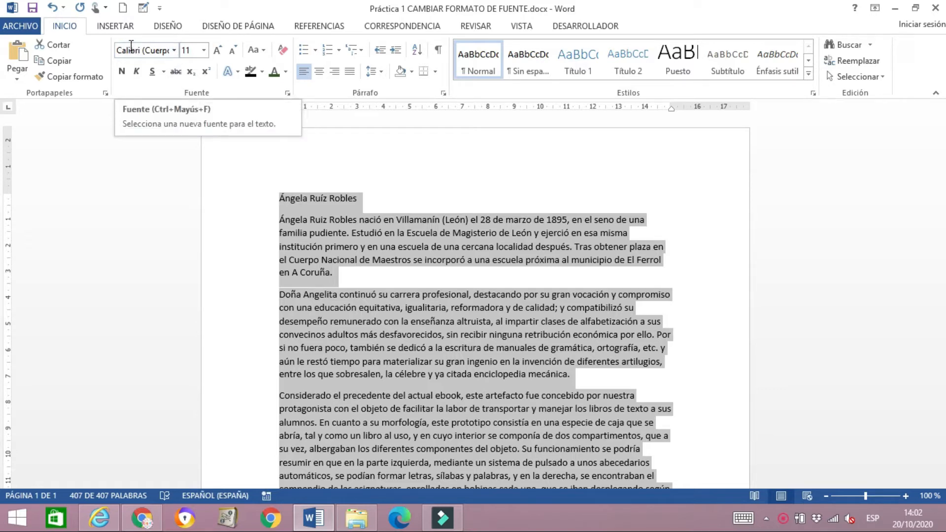
# Step: Browse the available fonts and their previews on the selected text without applying one
pyautogui.click(174, 51)
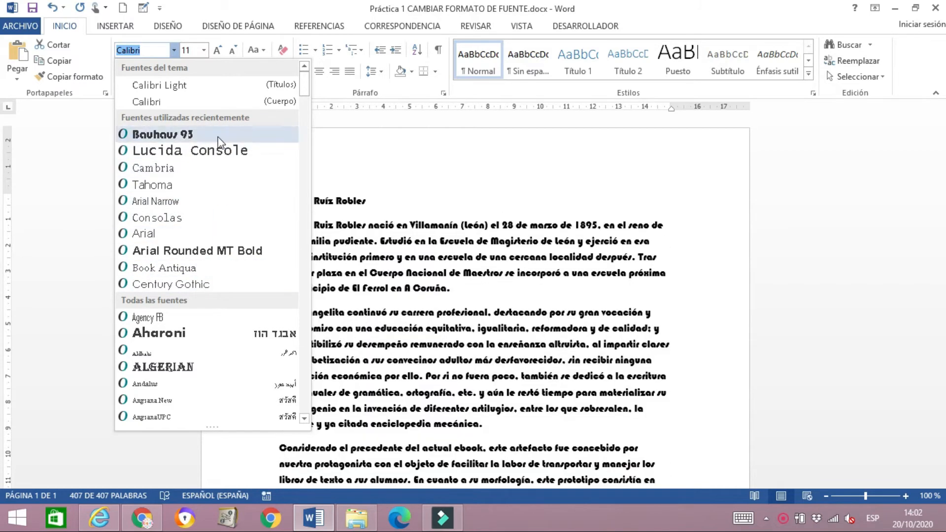
pyautogui.scroll(-2, 215, 182)
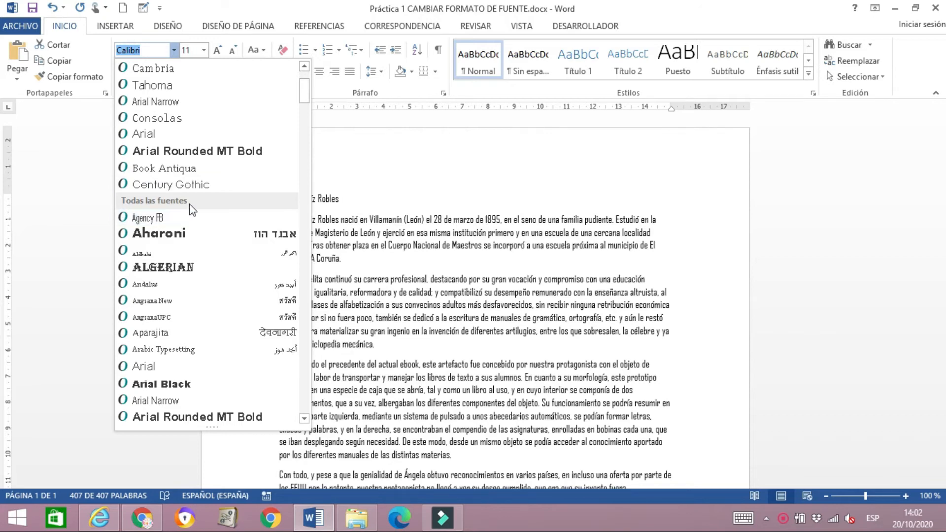
pyautogui.scroll(-2, 192, 209)
pyautogui.scroll(-2, 187, 187)
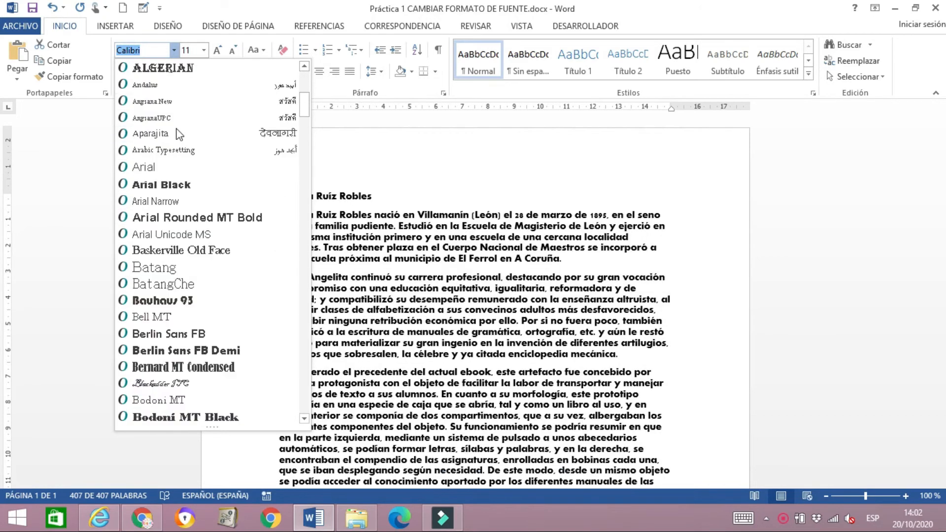
pyautogui.scroll(-2, 178, 134)
pyautogui.scroll(5, 178, 134)
pyautogui.scroll(-2, 178, 134)
pyautogui.scroll(-1, 177, 133)
pyautogui.scroll(4, 175, 133)
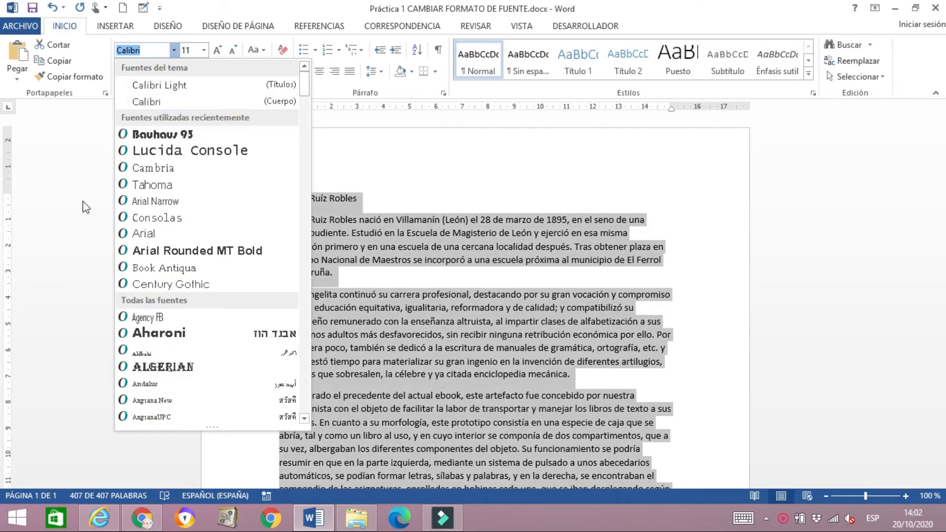
pyautogui.click(86, 207)
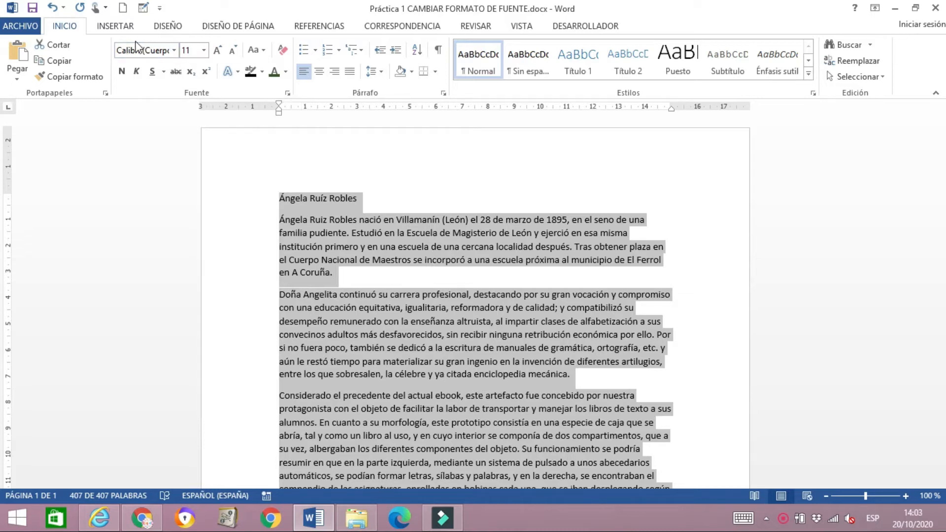
# Step: Set the font of the entire document text to Cambria
pyautogui.click(148, 50)
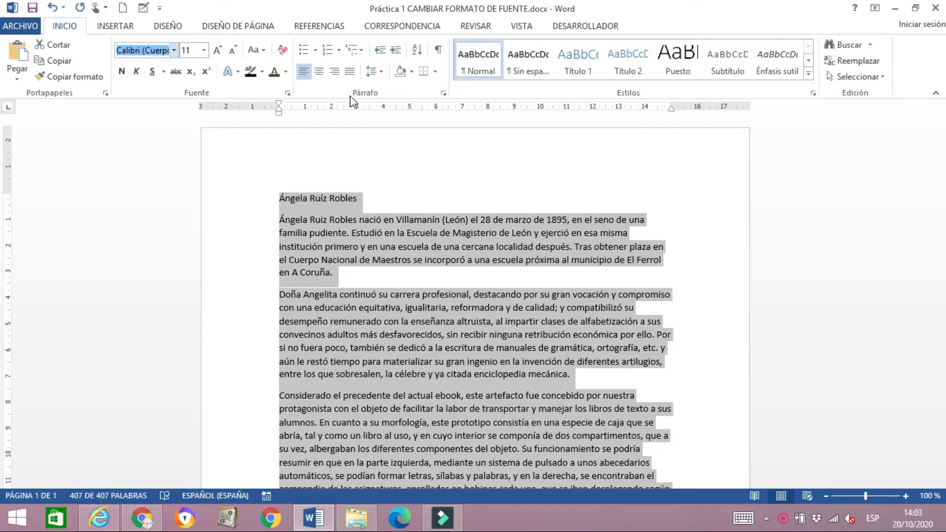
pyautogui.write('Cambia')
pyautogui.press('BackSpace')
pyautogui.write('ria')
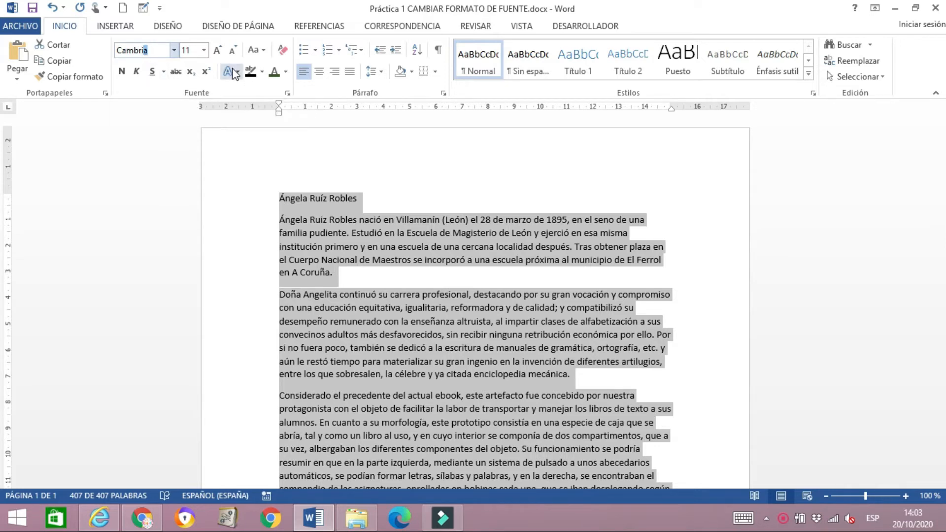
pyautogui.press('Return')
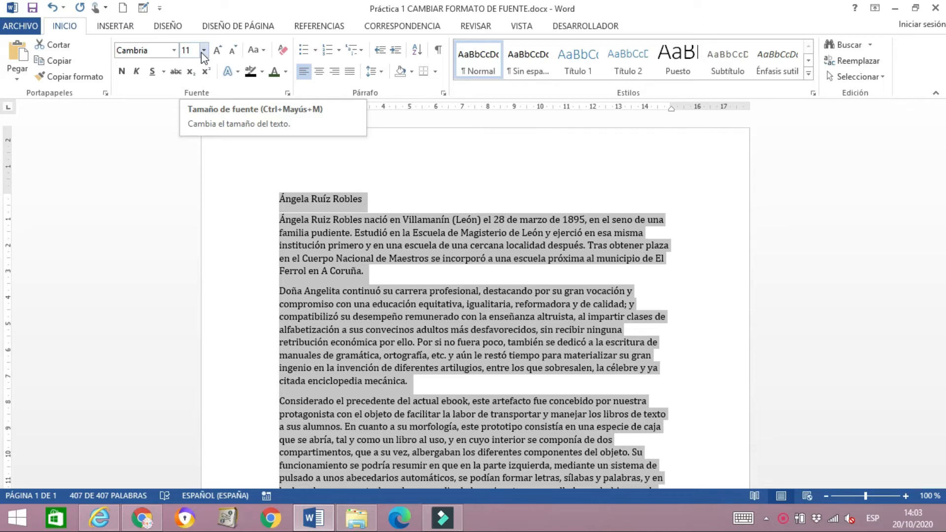
# Step: Set the font size of the entire document text to 14
pyautogui.click(204, 50)
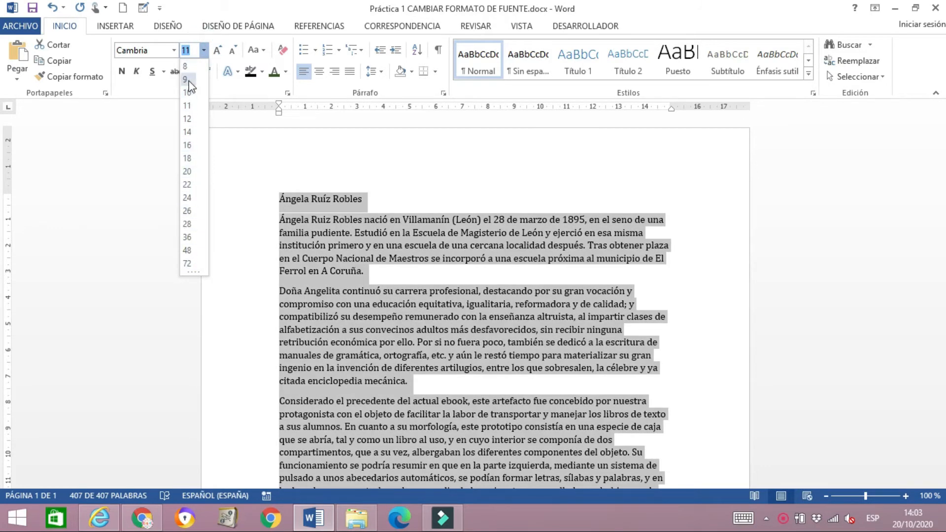
pyautogui.click(204, 51)
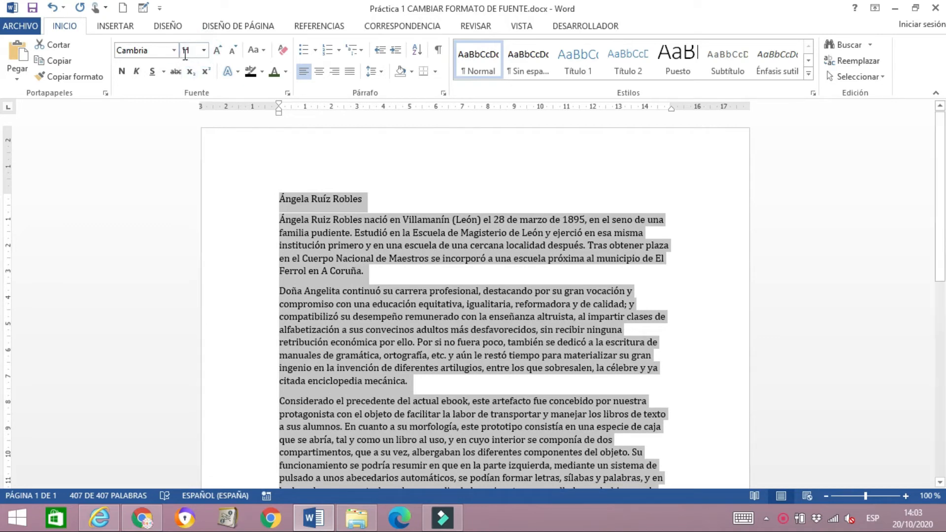
pyautogui.click(189, 51)
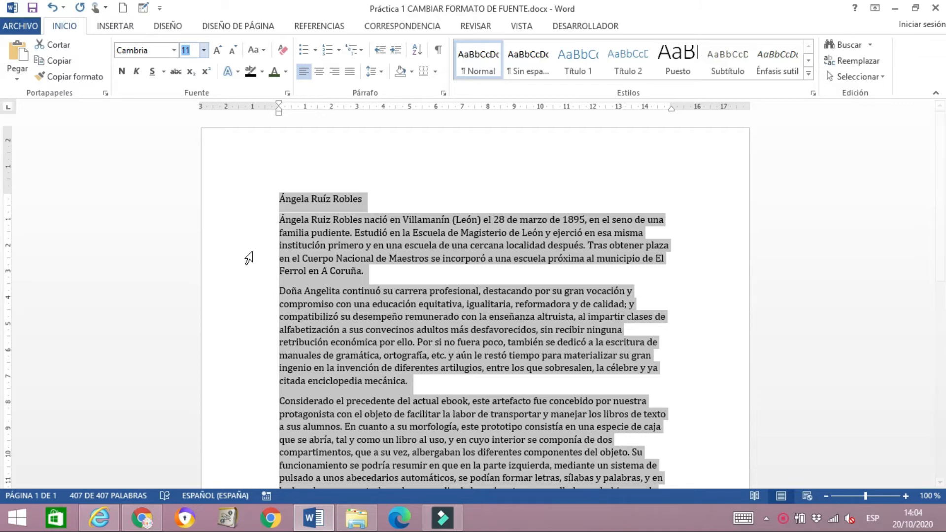
pyautogui.write('1')
pyautogui.press('Return')
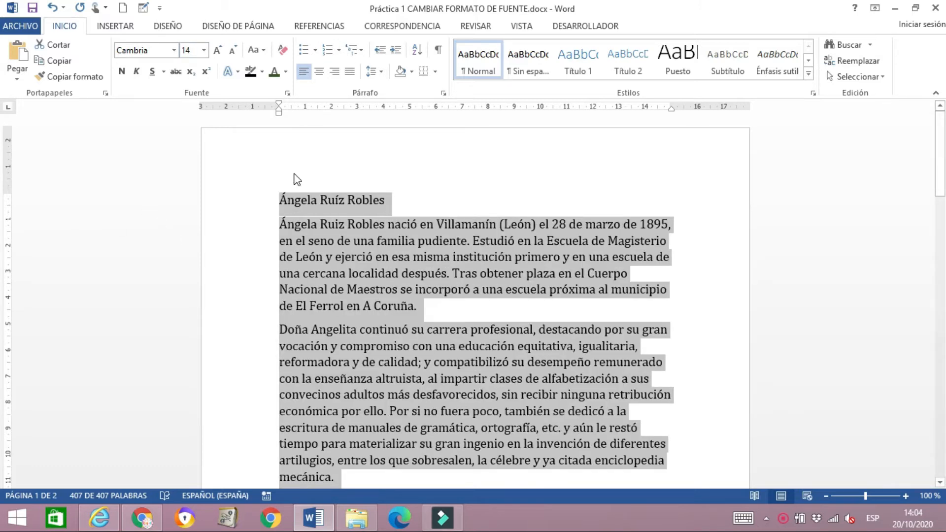
# Step: Enlarge the font of the entire text in successive size increments up to 36
pyautogui.click(217, 52)
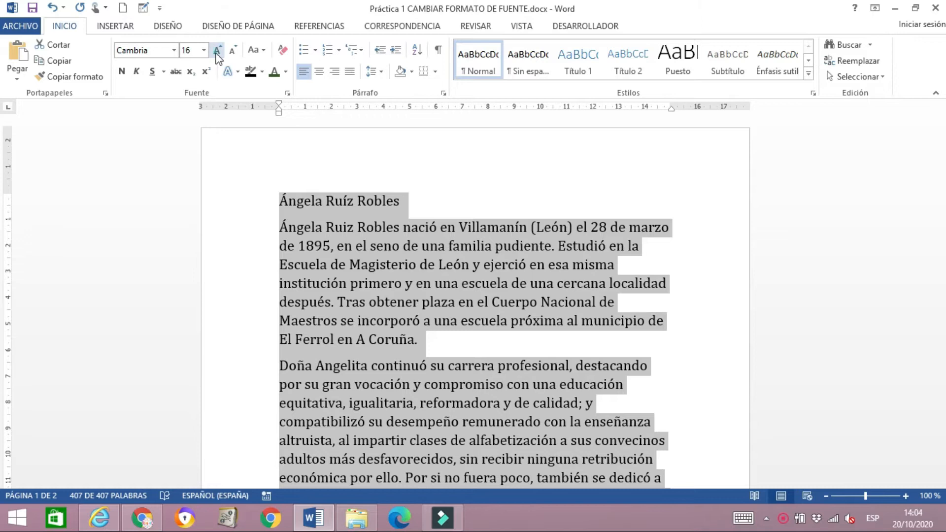
pyautogui.click(217, 52)
pyautogui.click(217, 52)
pyautogui.click(217, 51)
pyautogui.click(217, 52)
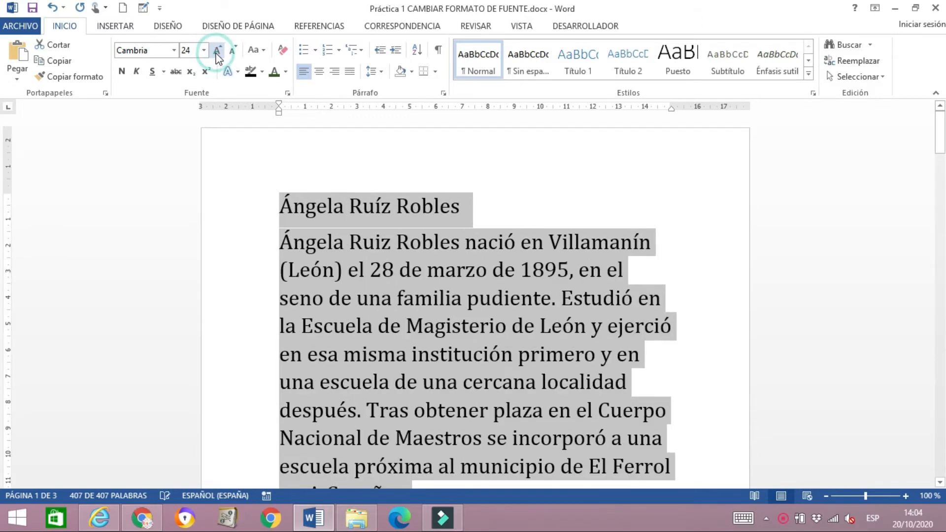
pyautogui.click(217, 52)
pyautogui.click(217, 51)
pyautogui.click(217, 51)
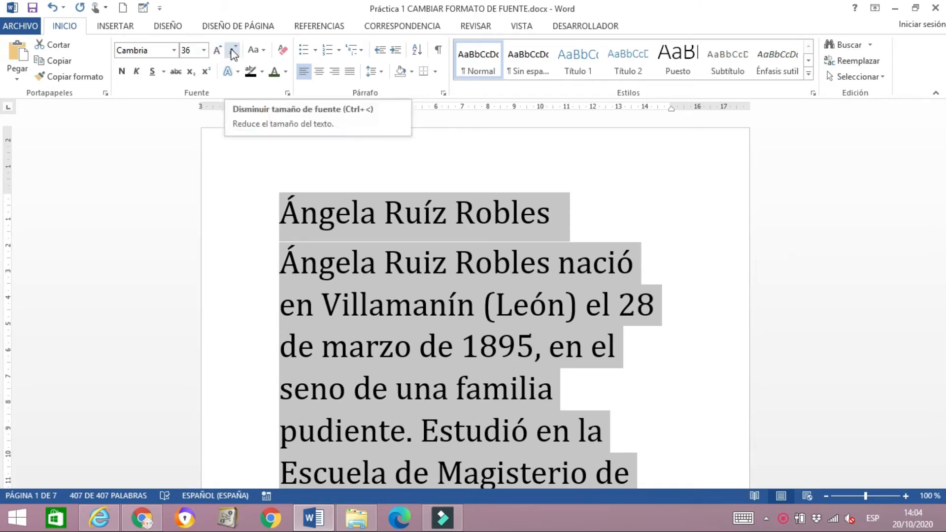
# Step: Shrink the font of the entire text in successive size decrements back to 14
pyautogui.click(233, 51)
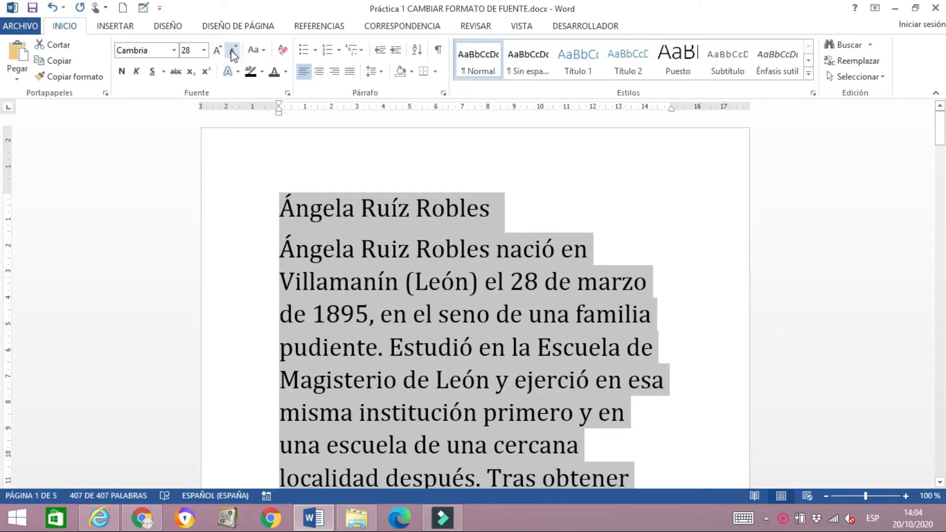
pyautogui.click(233, 50)
pyautogui.click(233, 50)
pyautogui.click(233, 50)
pyautogui.click(231, 50)
pyautogui.click(232, 51)
pyautogui.click(231, 50)
pyautogui.click(231, 50)
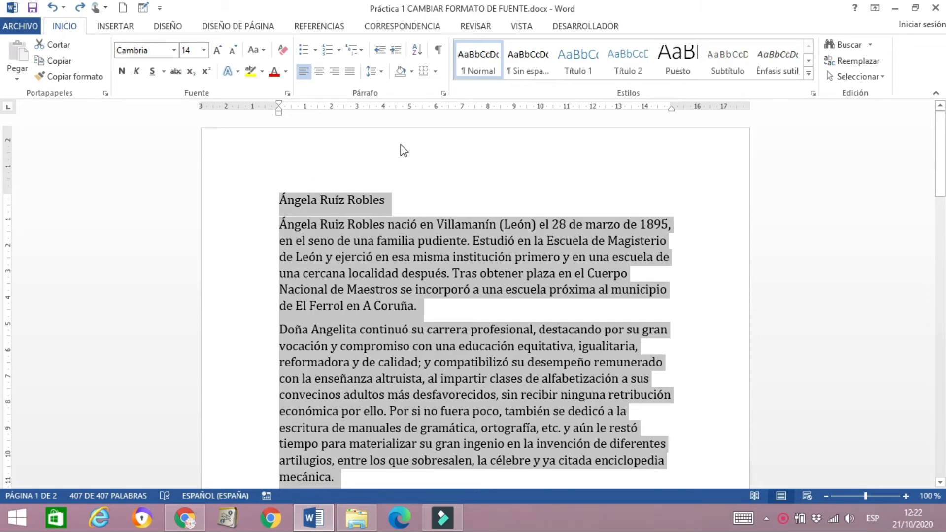
# Step: Convert the title line at the start of the document to all uppercase letters (MAYÚSCULAS)
pyautogui.click(477, 205)
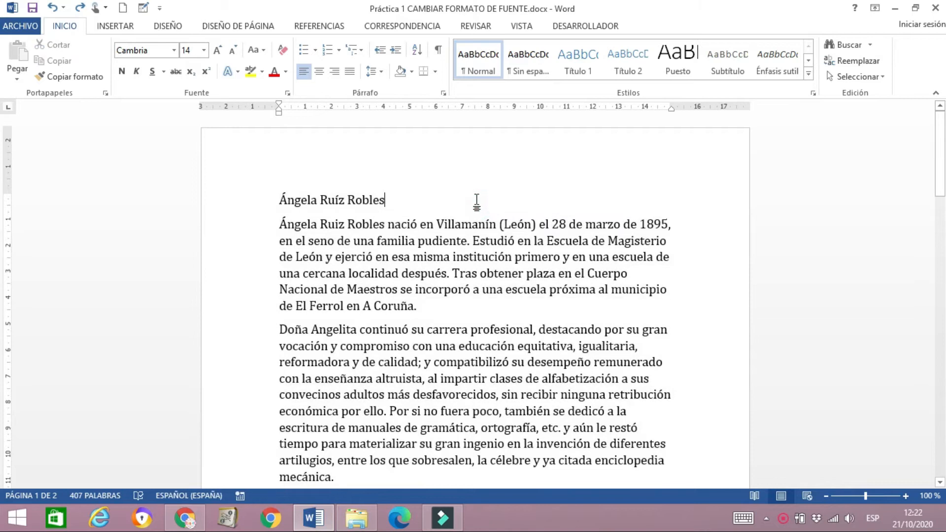
pyautogui.moveTo(278, 201); pyautogui.dragTo(383, 208)
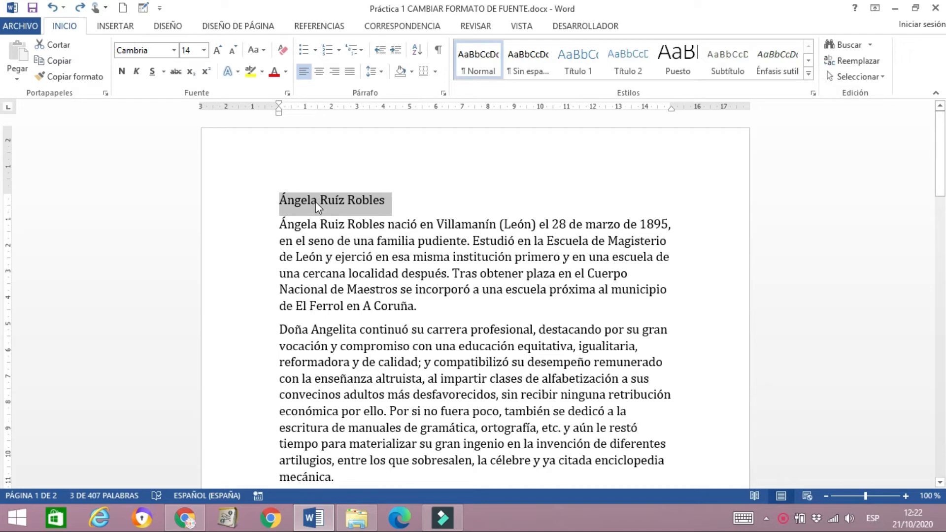
pyautogui.click(257, 52)
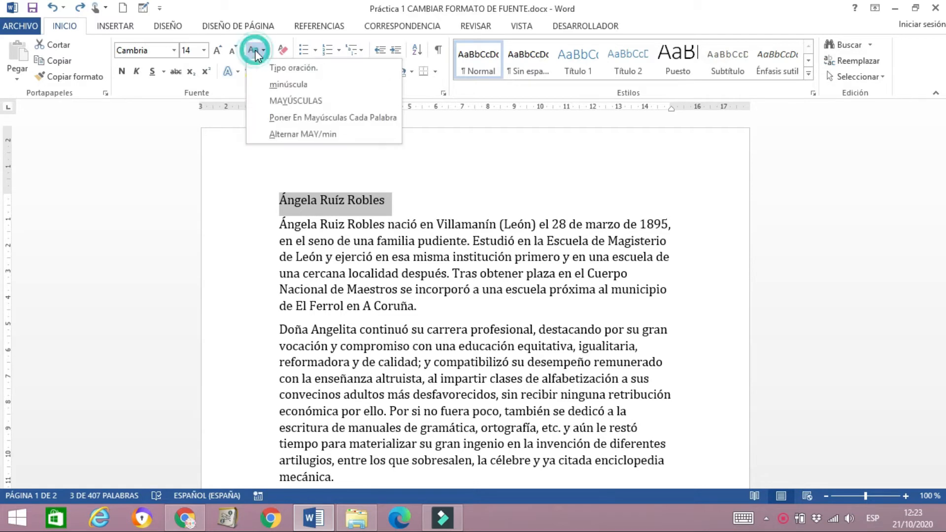
pyautogui.click(315, 107)
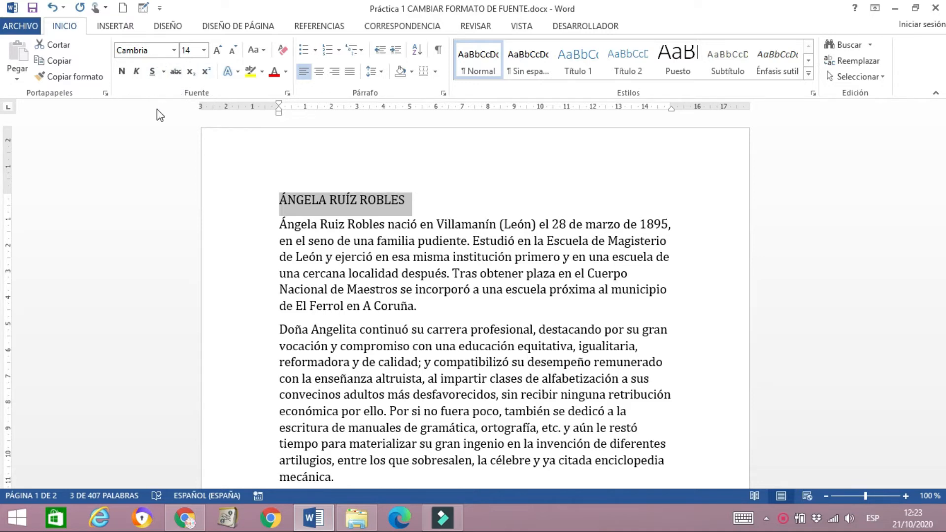
# Step: Apply bold and italic formatting to the document's title line
pyautogui.click(122, 71)
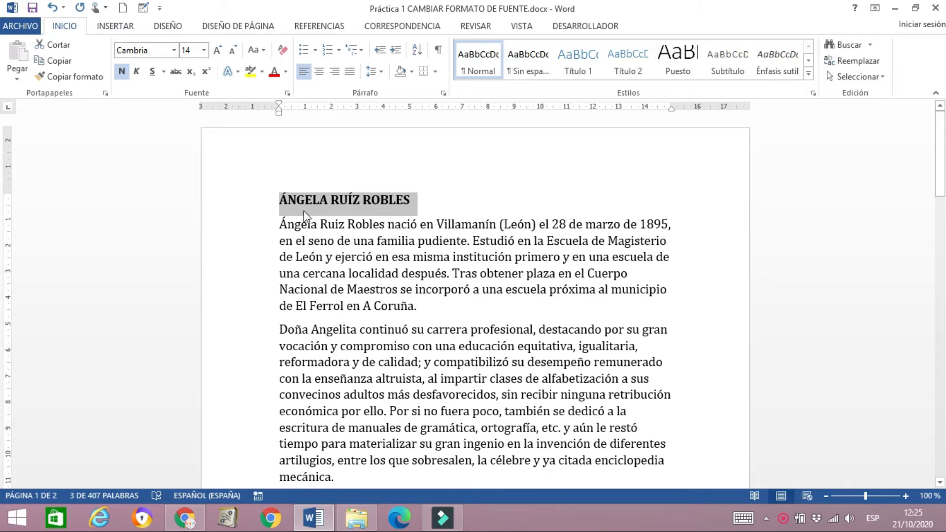
pyautogui.click(138, 72)
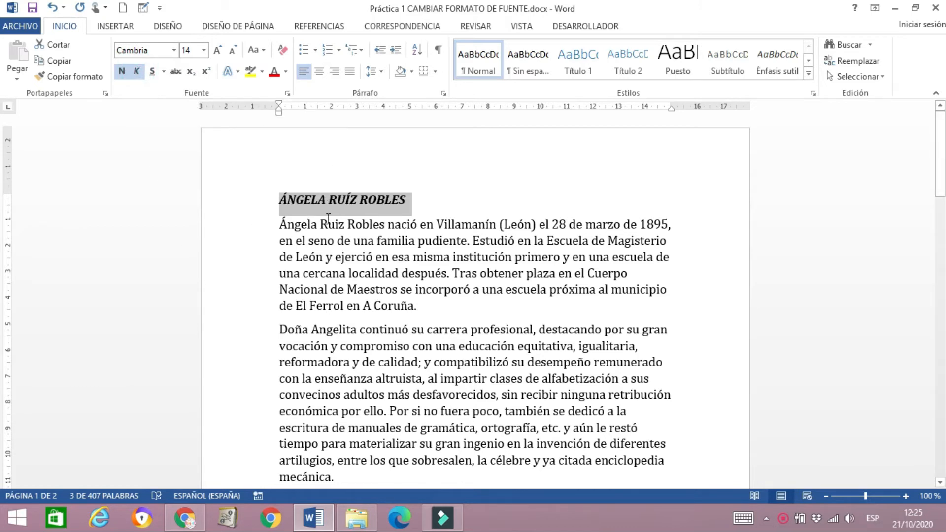
# Step: Underline the document's title line with a single line and set the underline colour to Automático
pyautogui.click(152, 75)
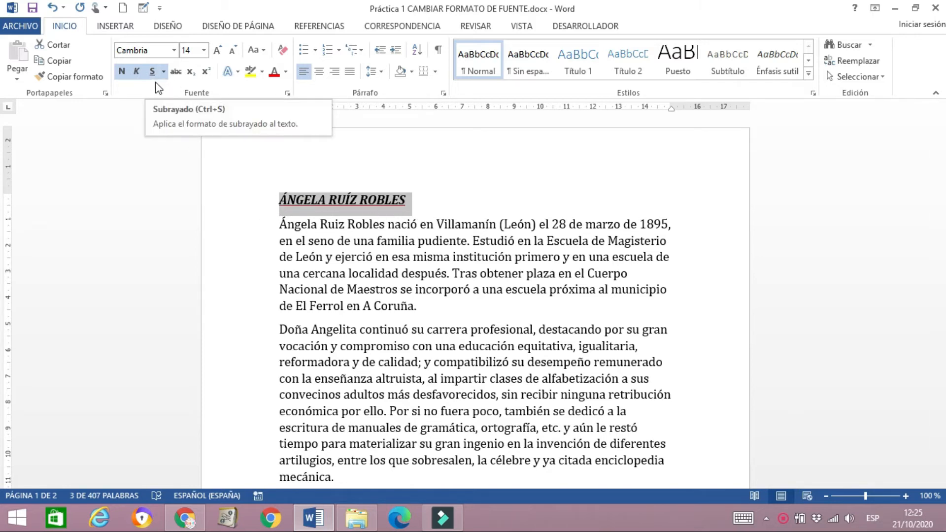
pyautogui.click(163, 72)
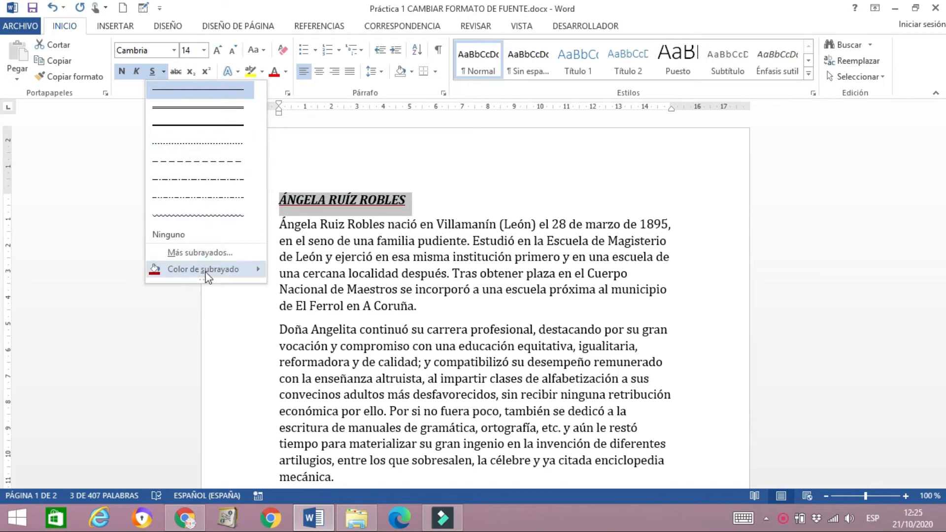
pyautogui.moveTo(207, 279)
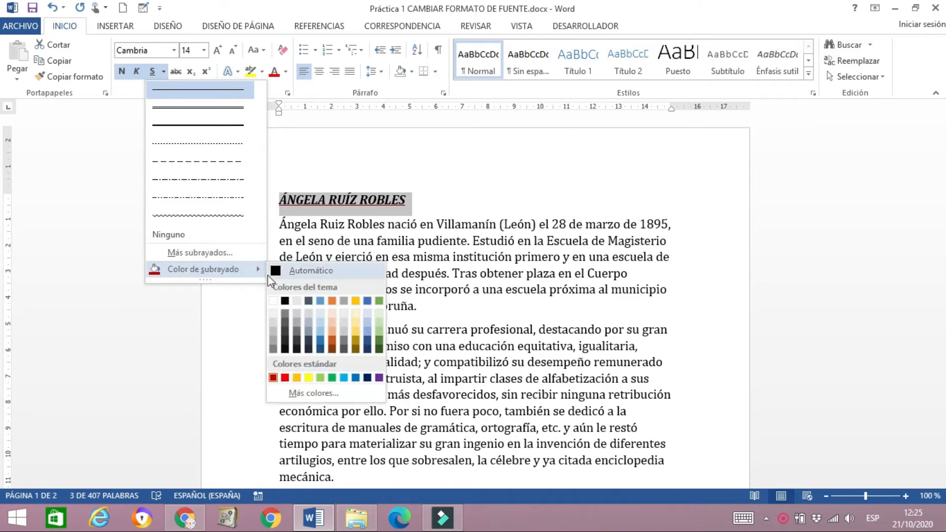
pyautogui.click(272, 270)
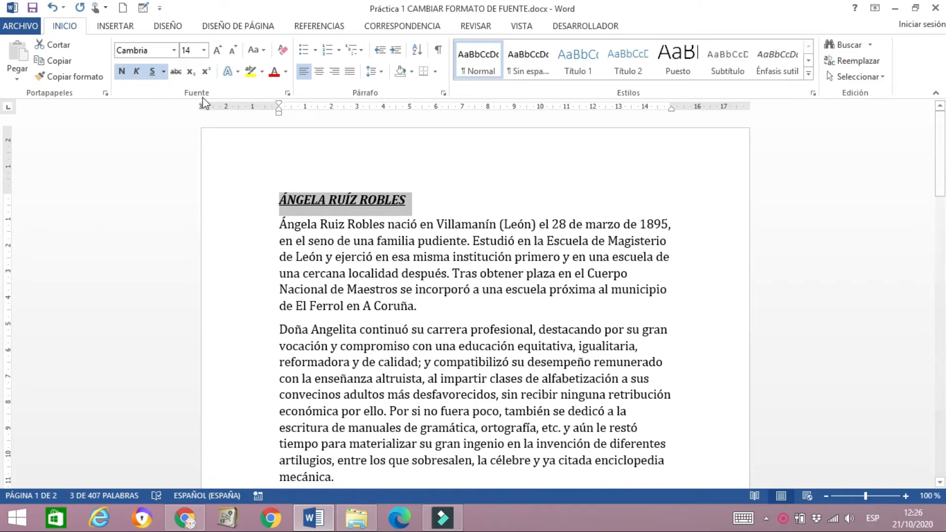
pyautogui.click(178, 74)
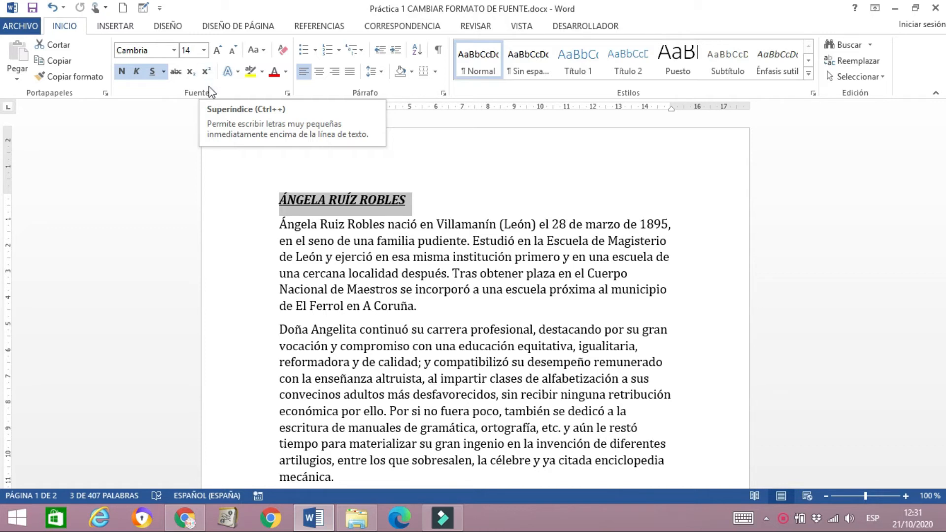
# Step: Browse the text effects for the title and apply the last shadow variation of the Exterior group
pyautogui.click(238, 73)
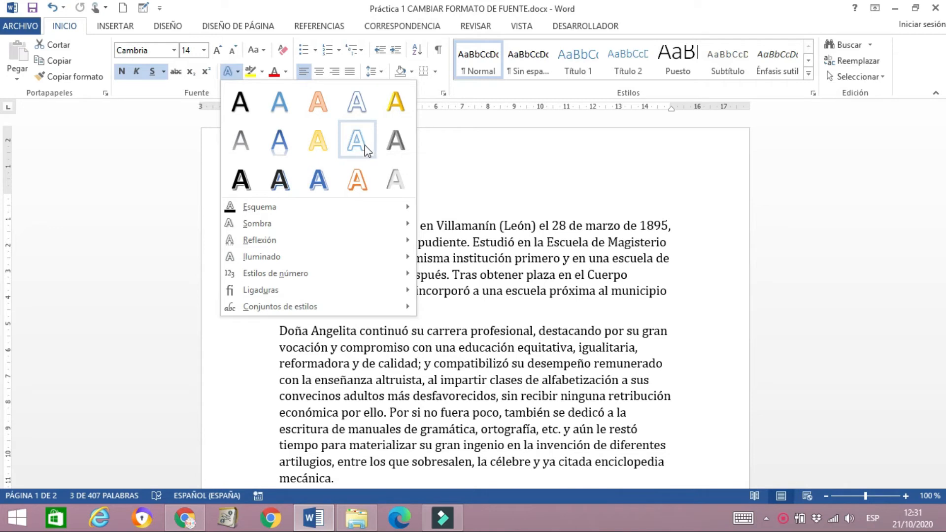
pyautogui.moveTo(285, 217)
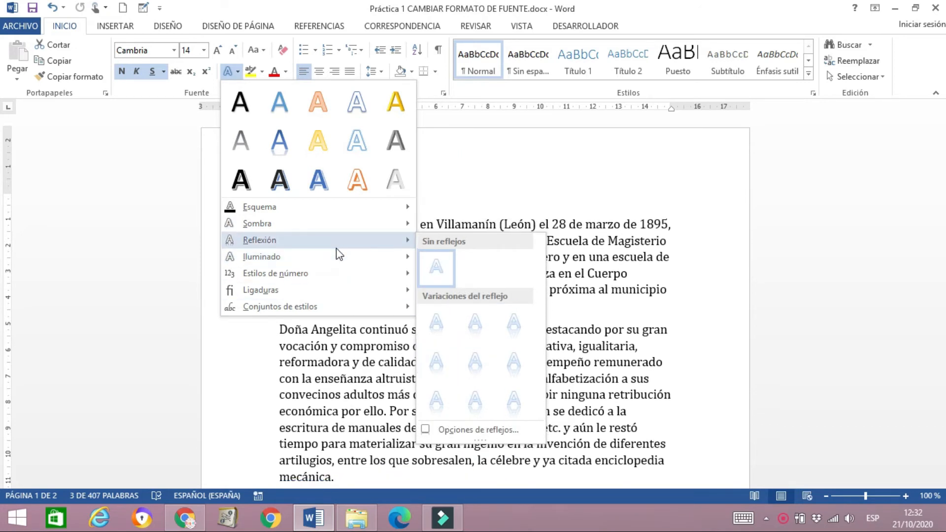
pyautogui.moveTo(348, 262)
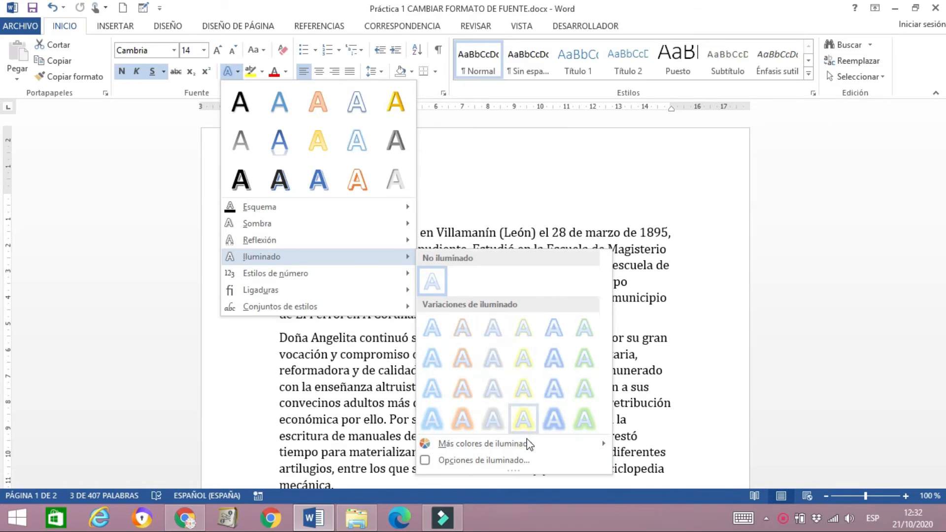
pyautogui.moveTo(531, 448)
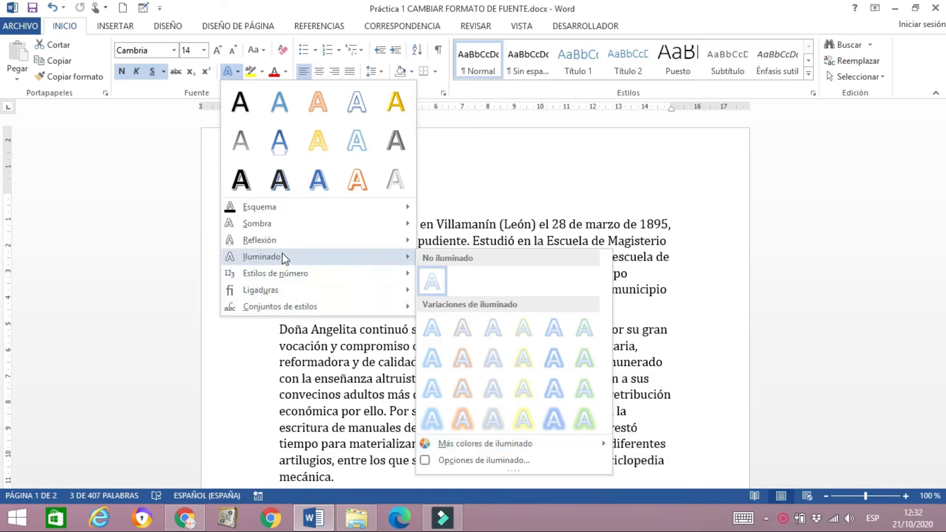
pyautogui.moveTo(282, 274)
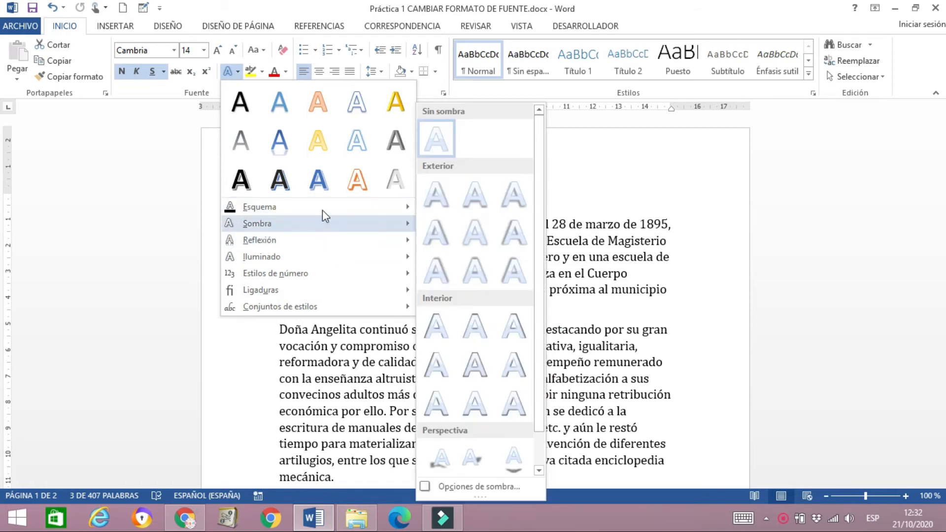
pyautogui.moveTo(323, 211)
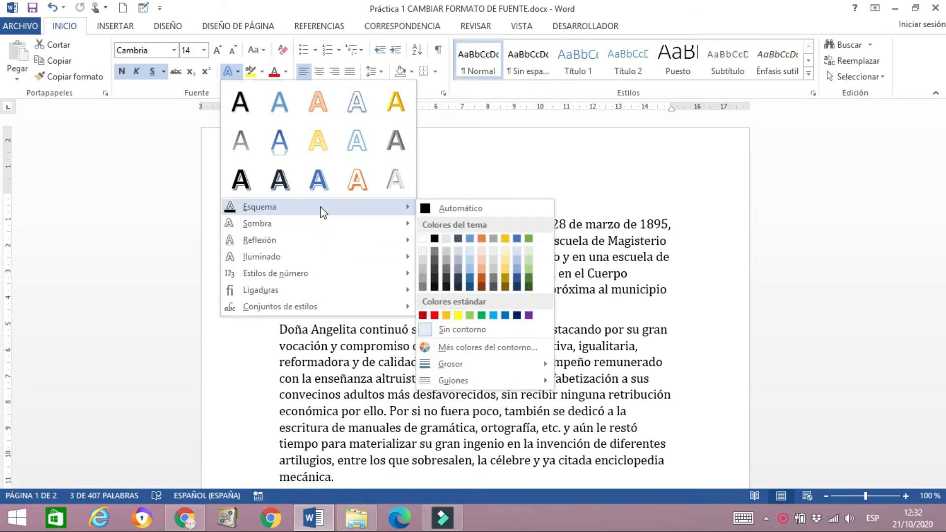
pyautogui.moveTo(332, 230)
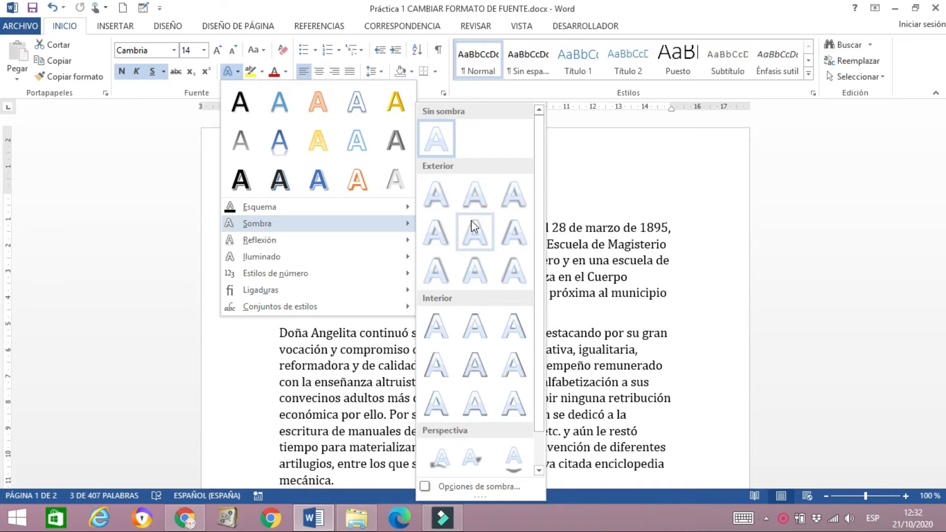
pyautogui.click(513, 270)
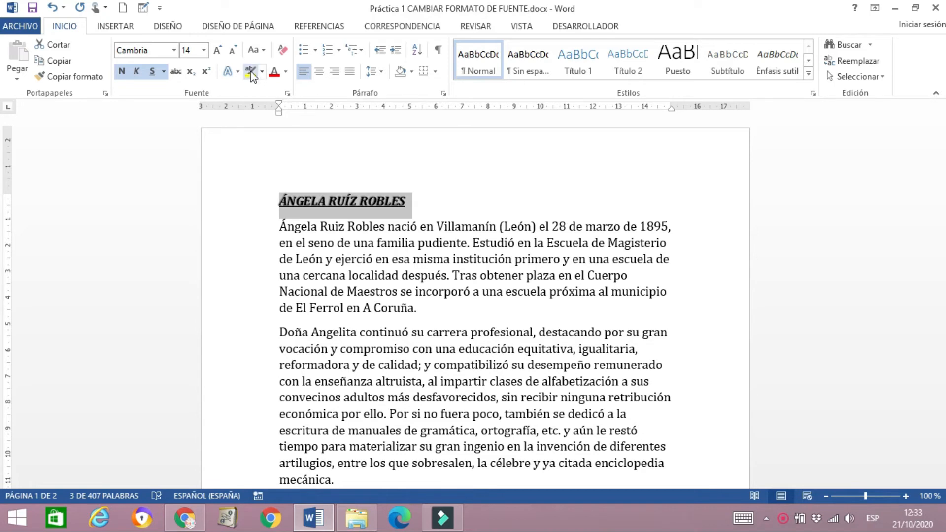
# Step: Highlight the title line in yellow and replace that highlight with magenta using the text highlighter
pyautogui.click(250, 72)
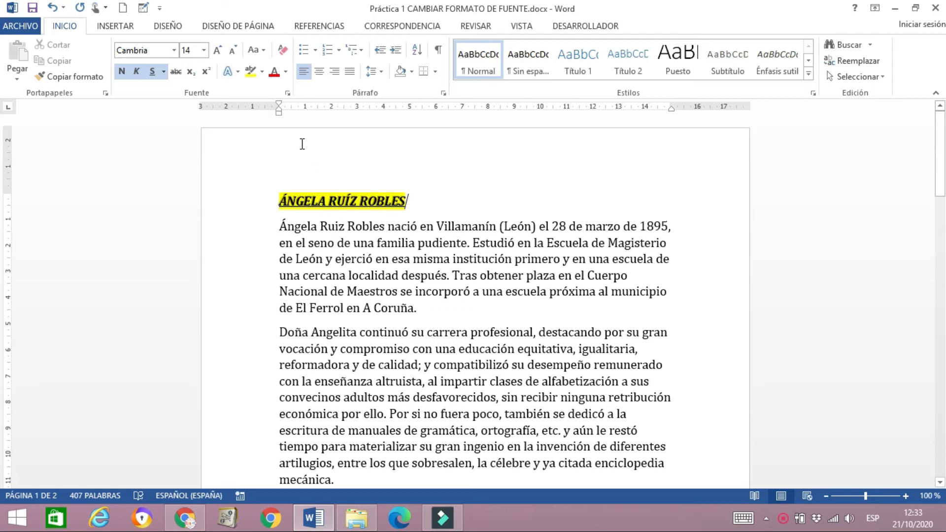
pyautogui.click(263, 72)
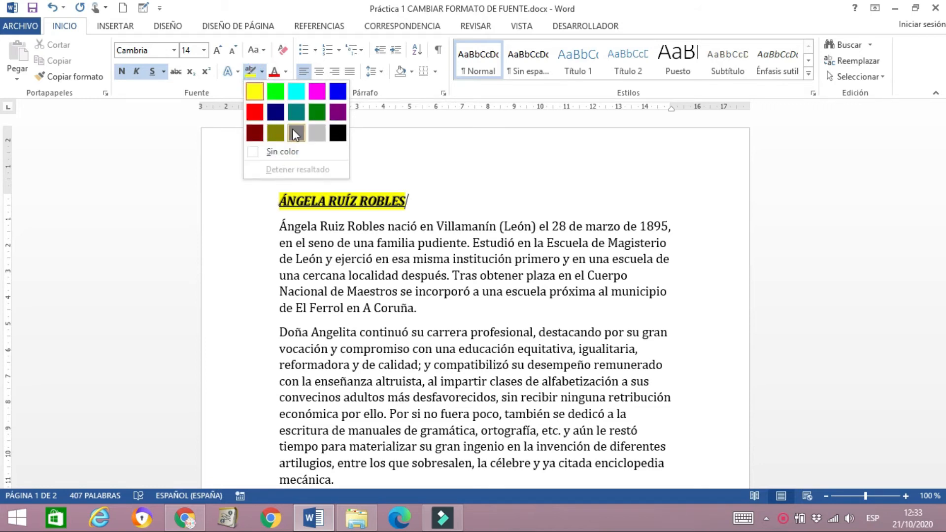
pyautogui.click(324, 94)
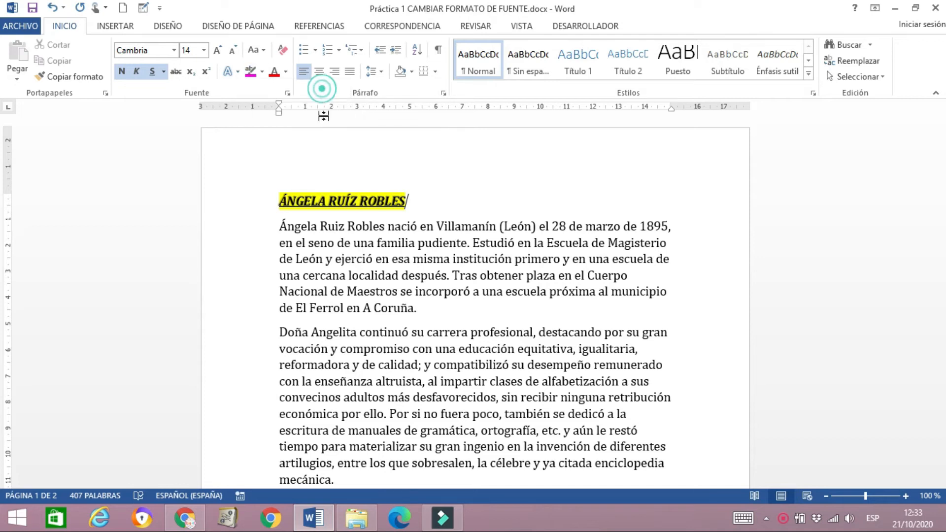
pyautogui.click(253, 77)
pyautogui.click(251, 75)
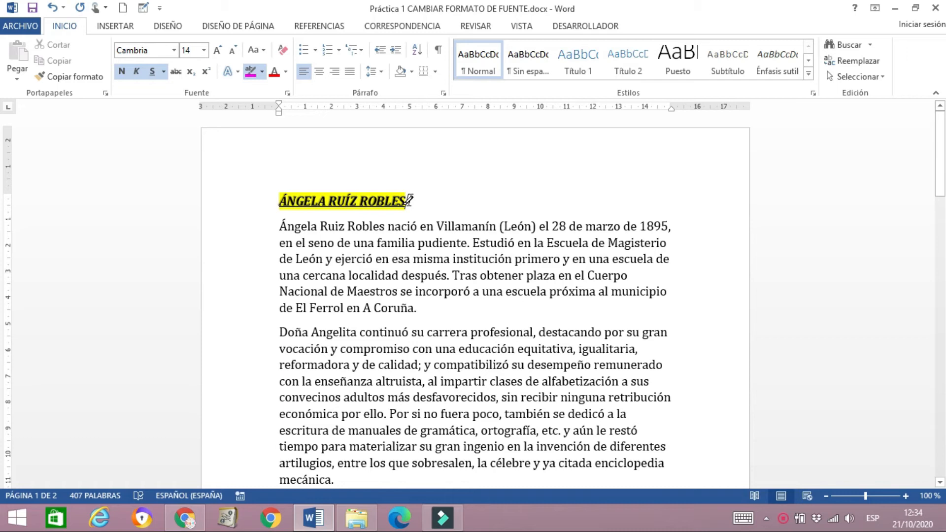
pyautogui.moveTo(410, 200); pyautogui.dragTo(274, 198)
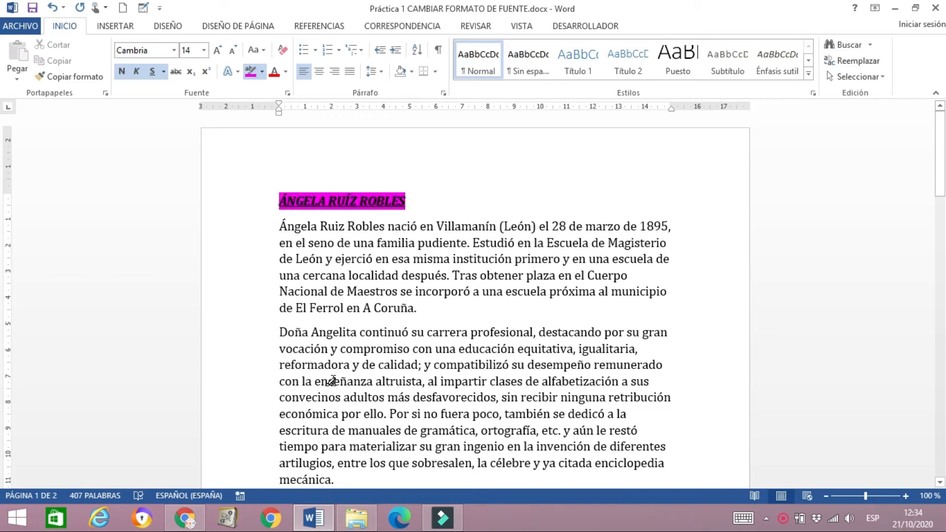
pyautogui.click(250, 74)
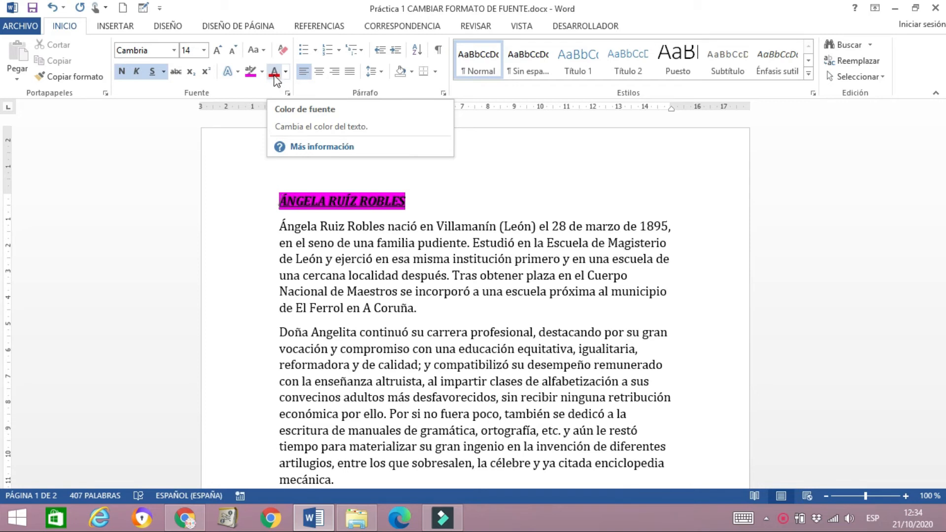
# Step: Change the font colour of the title line to red
pyautogui.click(275, 74)
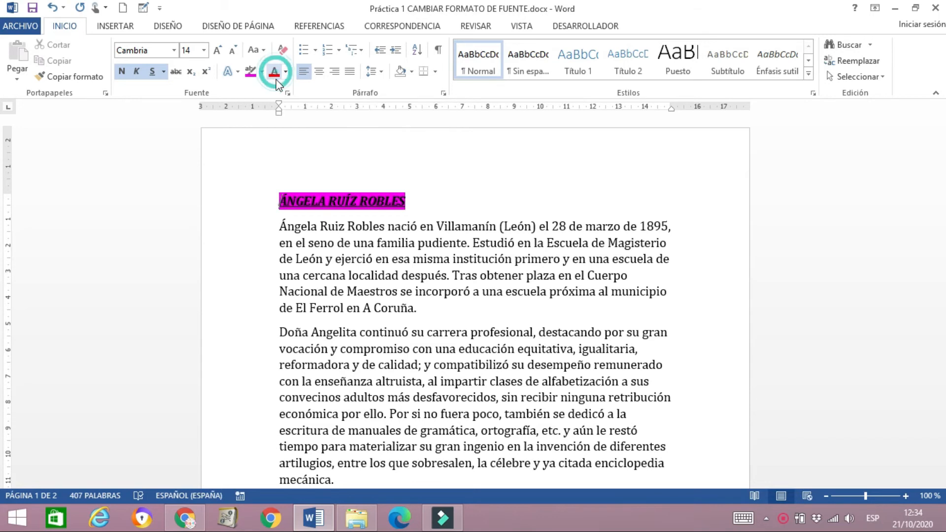
pyautogui.moveTo(419, 201); pyautogui.dragTo(279, 202)
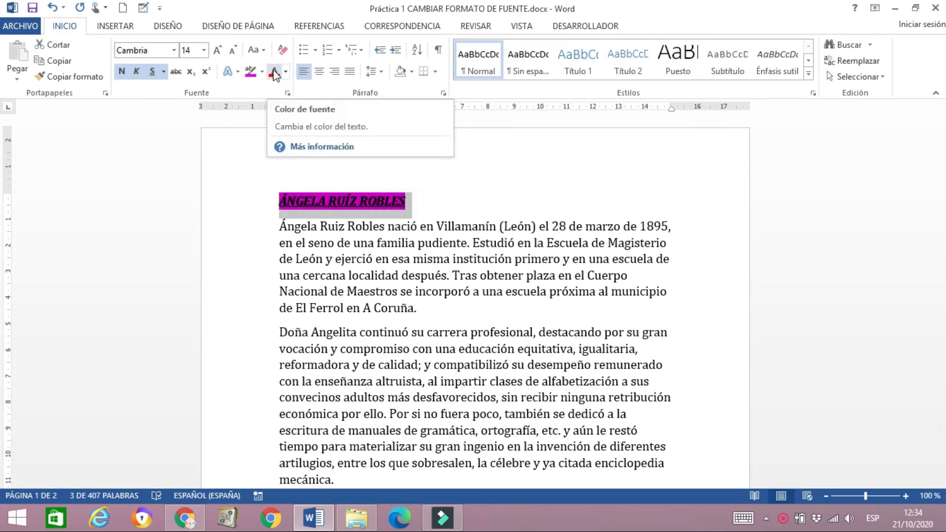
pyautogui.click(275, 72)
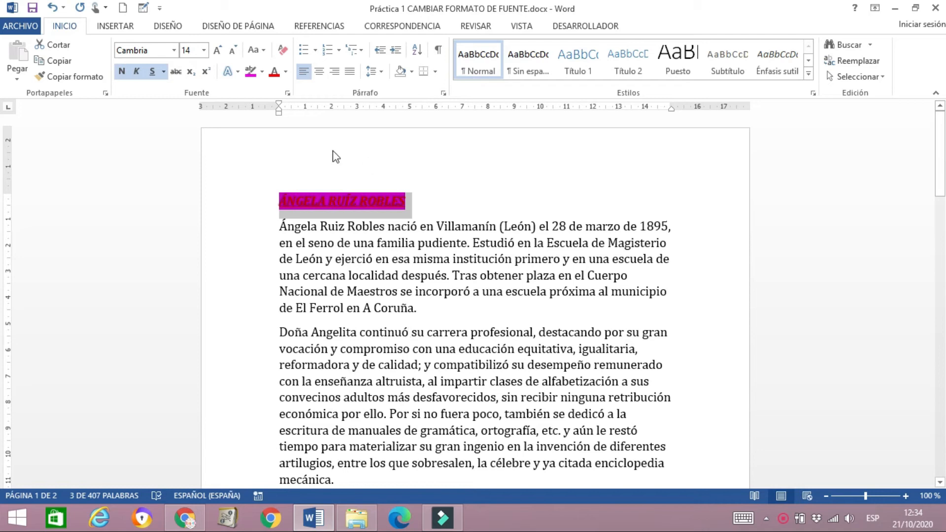
# Step: Try custom colours for the title's font and apply a light violet from the standard colour palette
pyautogui.click(286, 72)
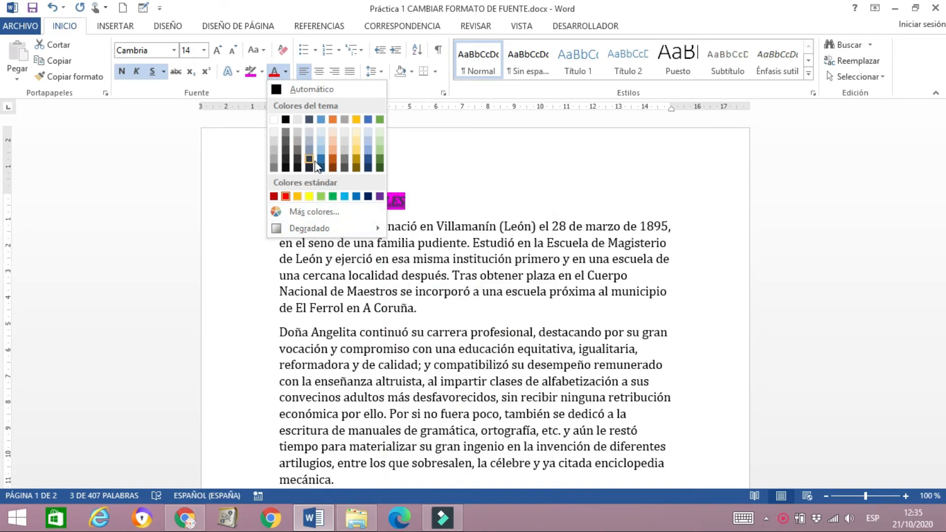
pyautogui.click(348, 214)
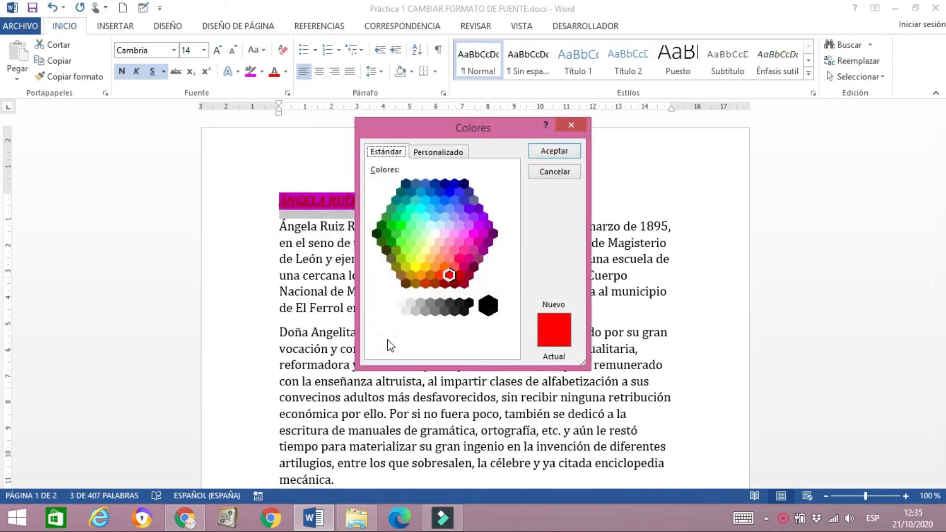
pyautogui.click(438, 152)
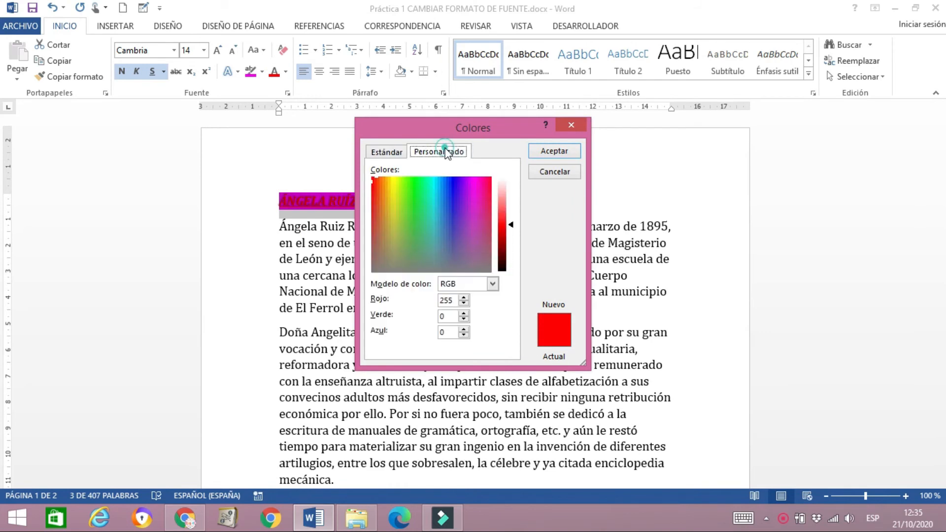
pyautogui.click(430, 197)
pyautogui.click(380, 197)
pyautogui.click(386, 188)
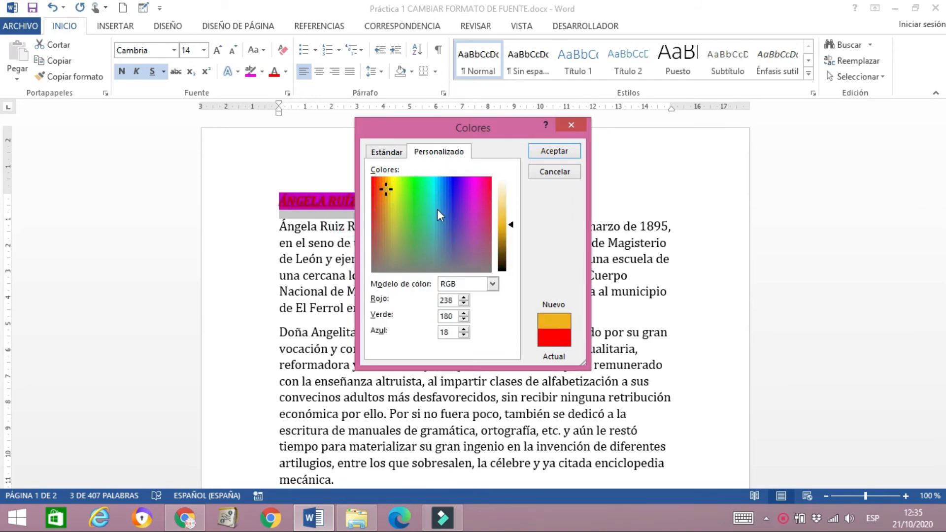
pyautogui.click(387, 152)
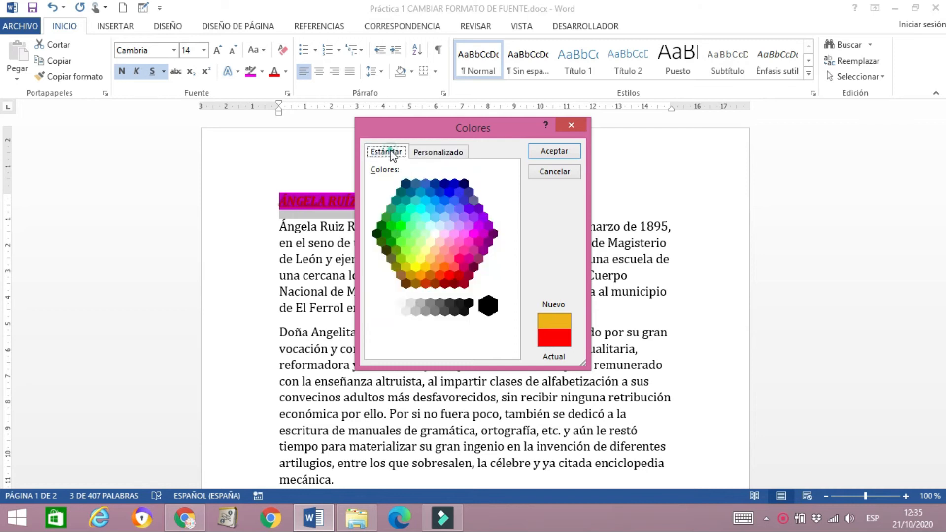
pyautogui.click(468, 226)
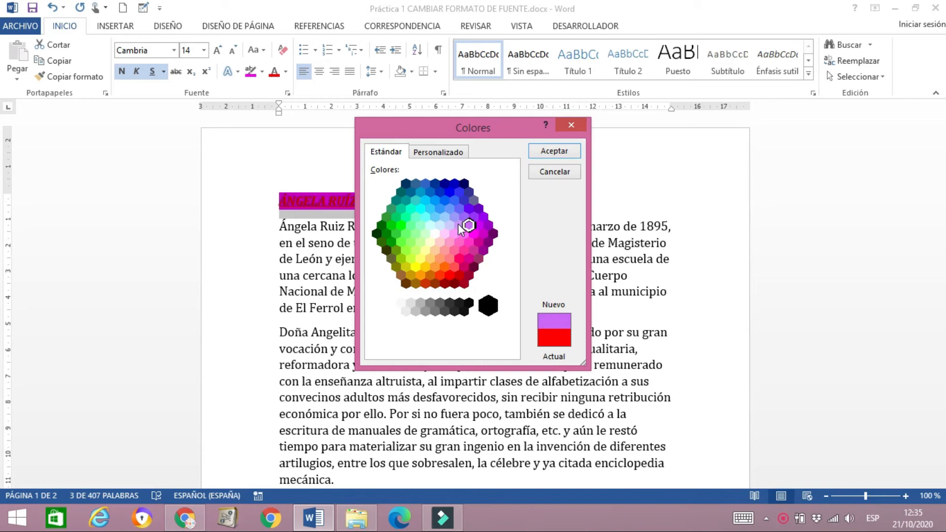
pyautogui.click(553, 152)
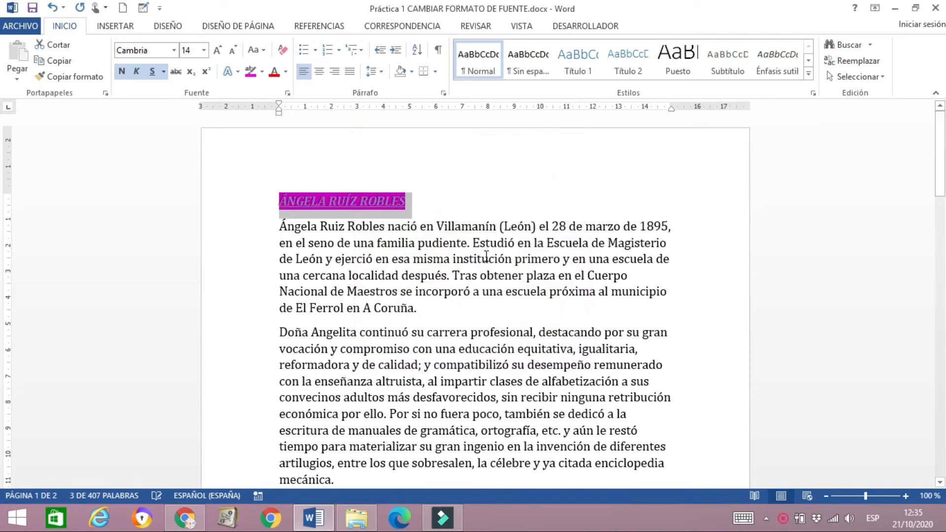
# Step: Set the title's font colour to a near-white theme colour and deselect the text
pyautogui.click(286, 72)
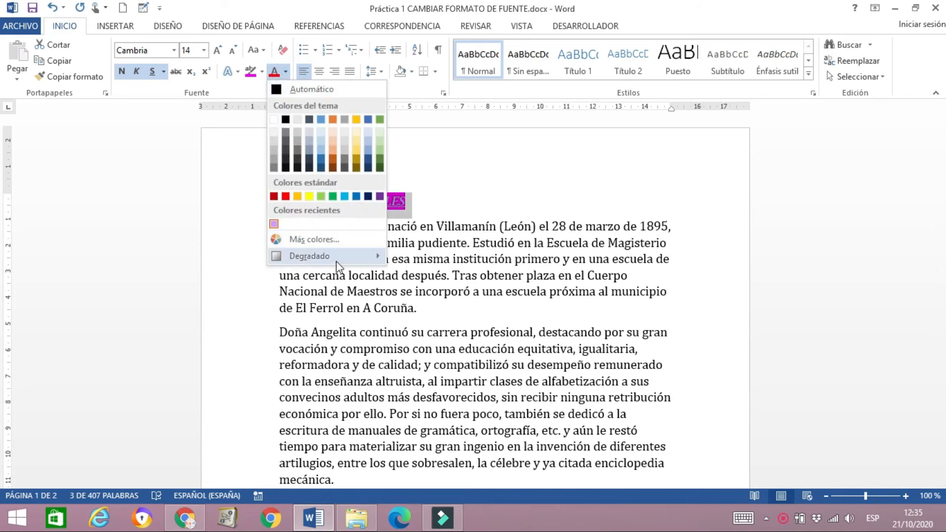
pyautogui.moveTo(336, 261)
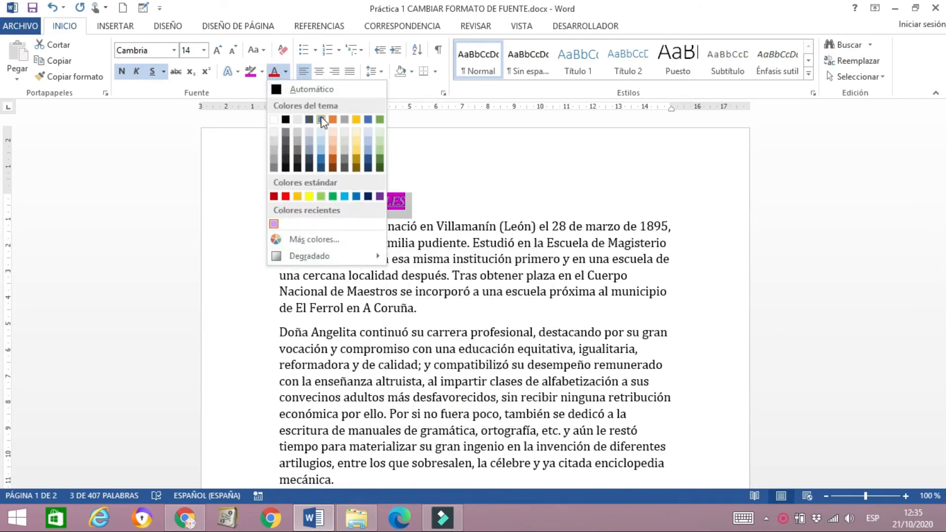
pyautogui.click(439, 191)
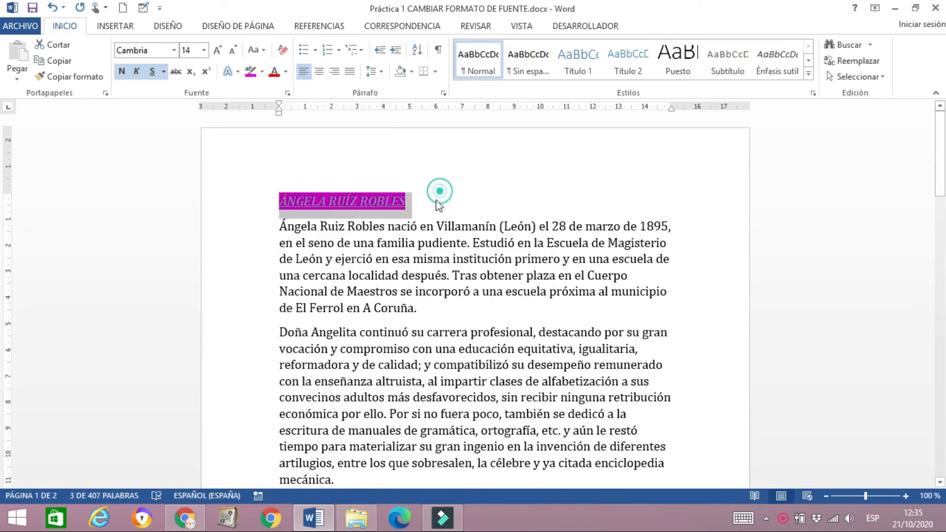
pyautogui.click(286, 72)
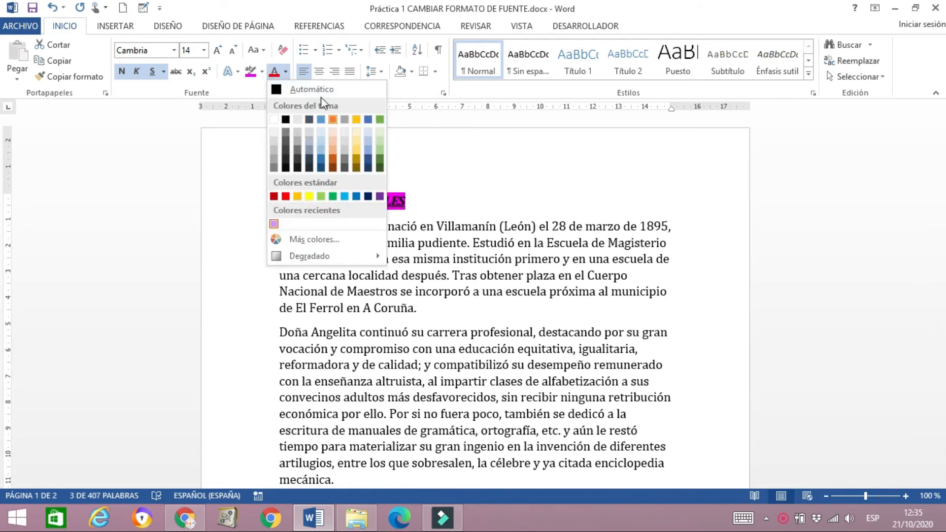
pyautogui.click(297, 119)
pyautogui.click(482, 208)
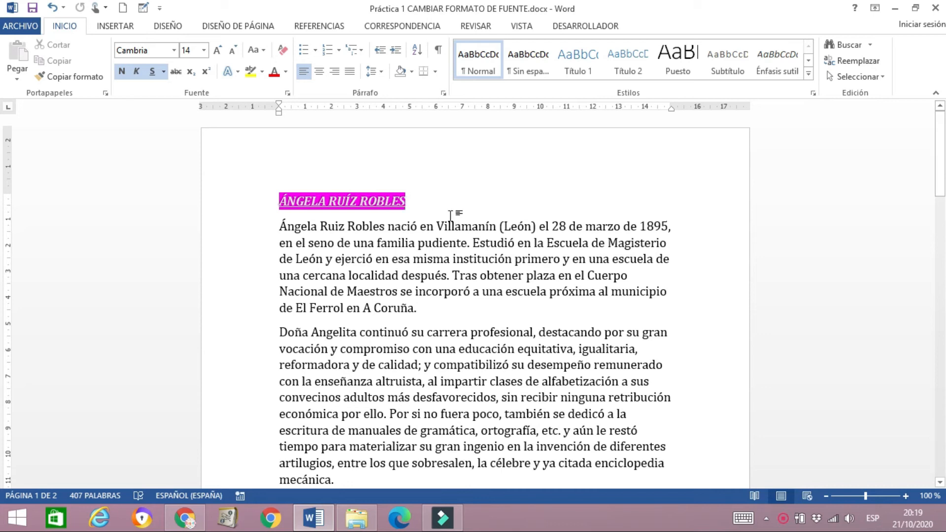
# Step: Add the line "Profe de Ofimática" after the document's last paragraph, leaving one empty paragraph in between
pyautogui.scroll(-15, 450, 216)
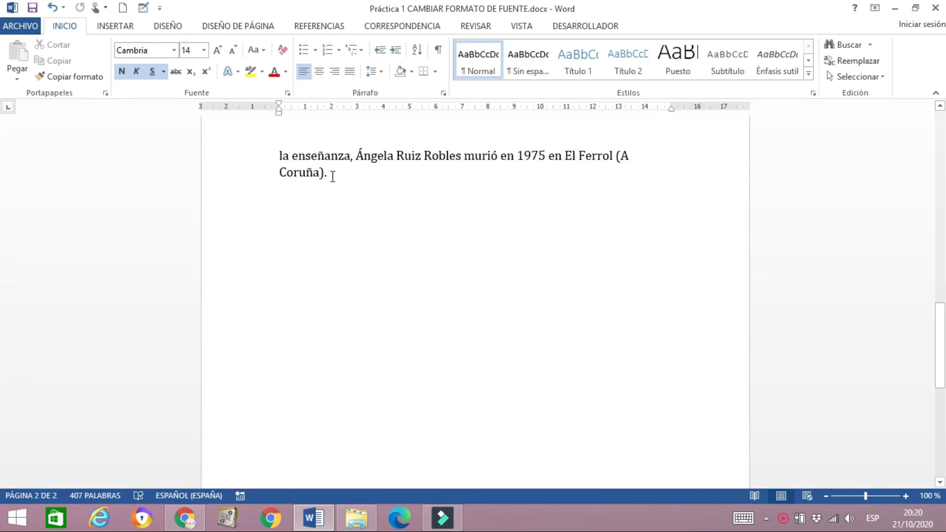
pyautogui.click(329, 173)
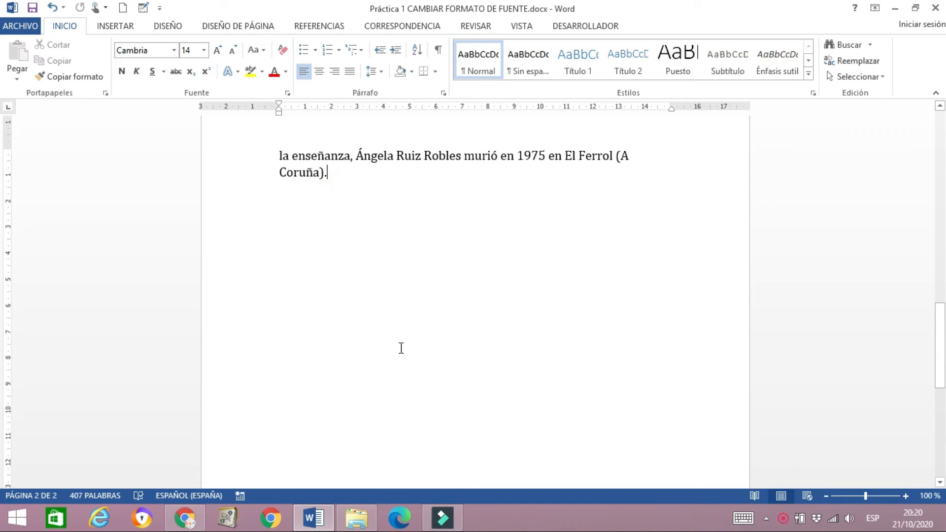
pyautogui.press('Return')
pyautogui.press('Return')
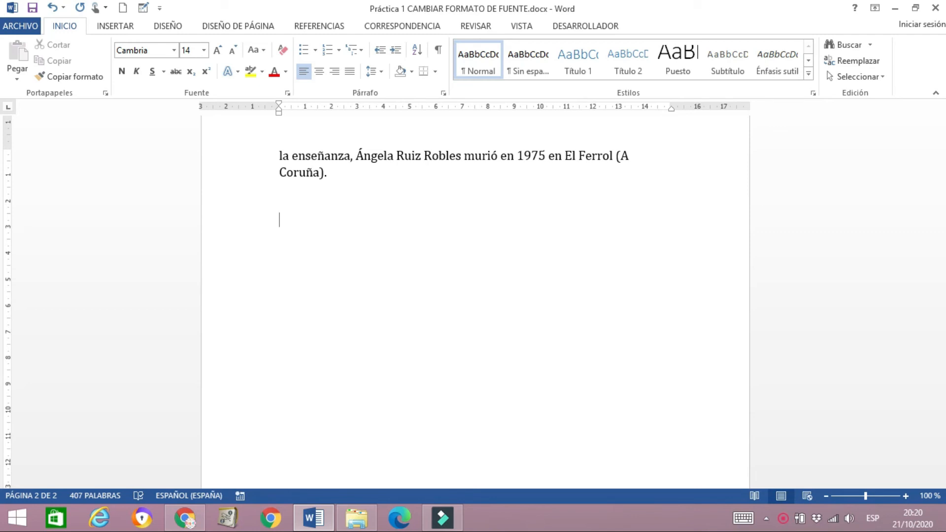
pyautogui.write('Profe de Ofim')
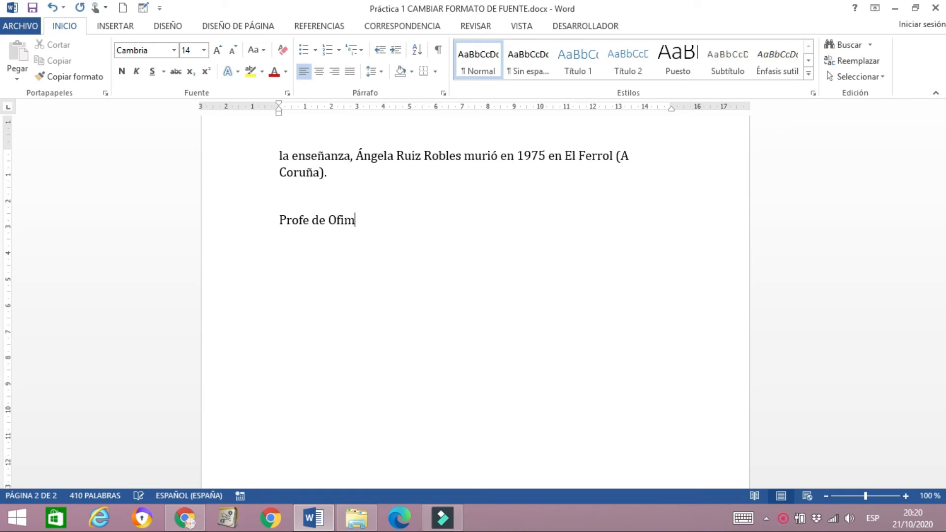
pyautogui.write('ática')
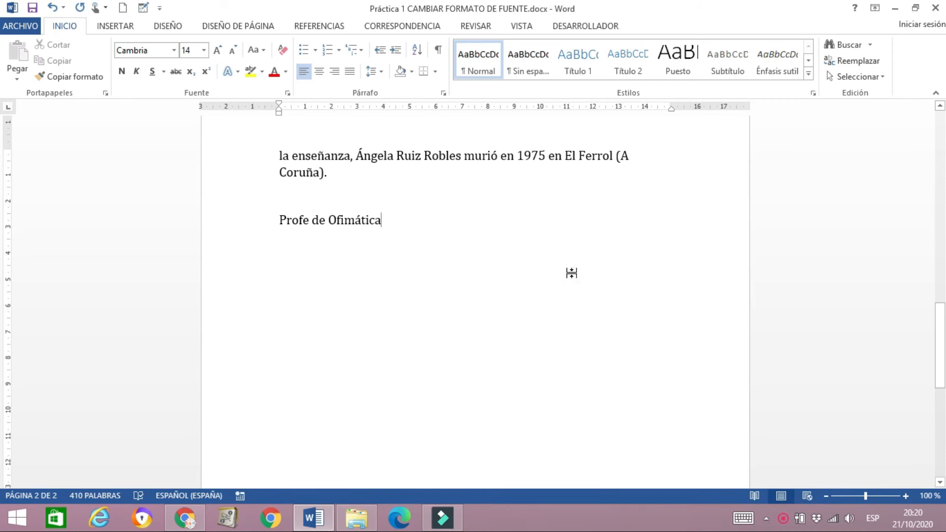
# Step: Copy the title's formatting onto the "Profe de Ofimática" line at the end of the document with Format Painter
pyautogui.scroll(6, 571, 273)
pyautogui.scroll(8, 572, 274)
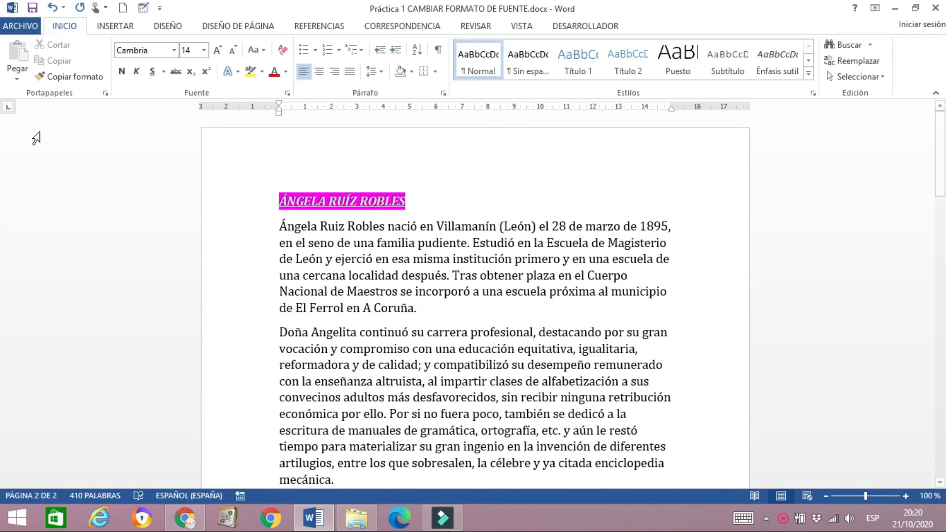
pyautogui.moveTo(407, 202); pyautogui.dragTo(277, 202)
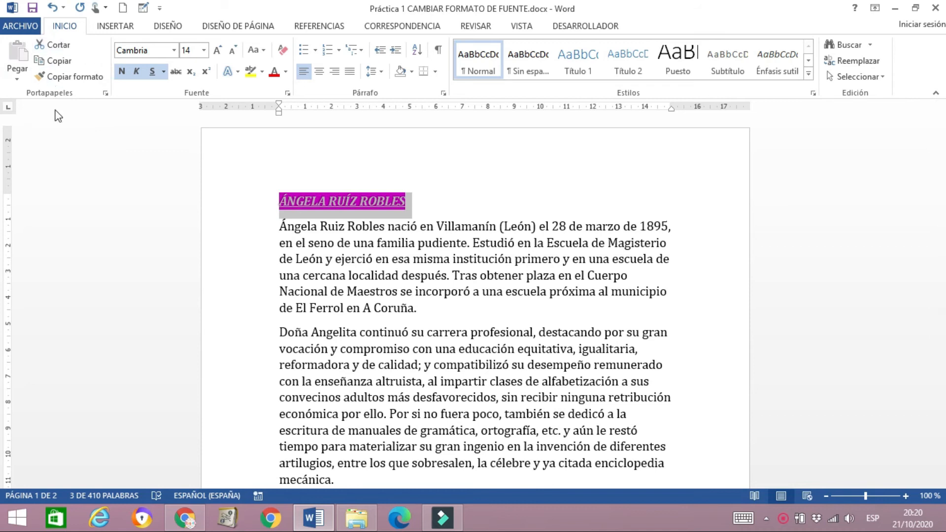
pyautogui.click(67, 79)
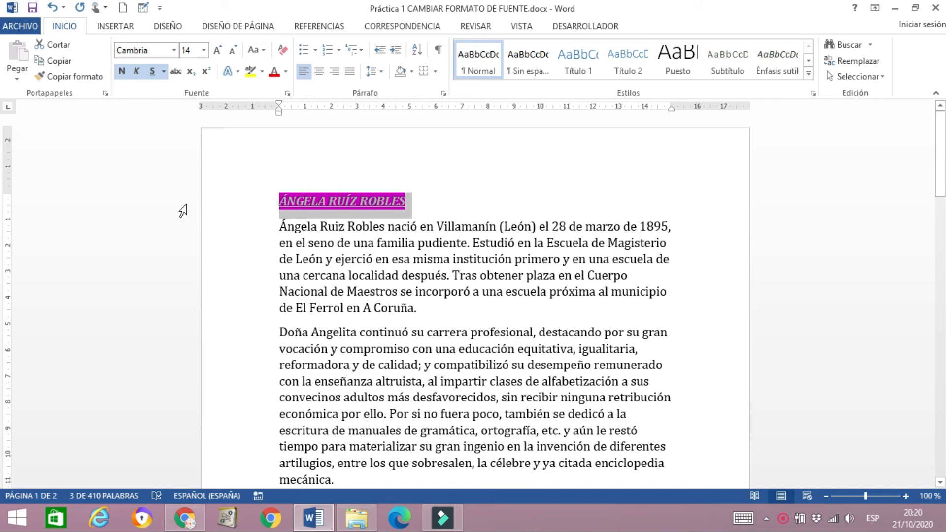
pyautogui.click(75, 80)
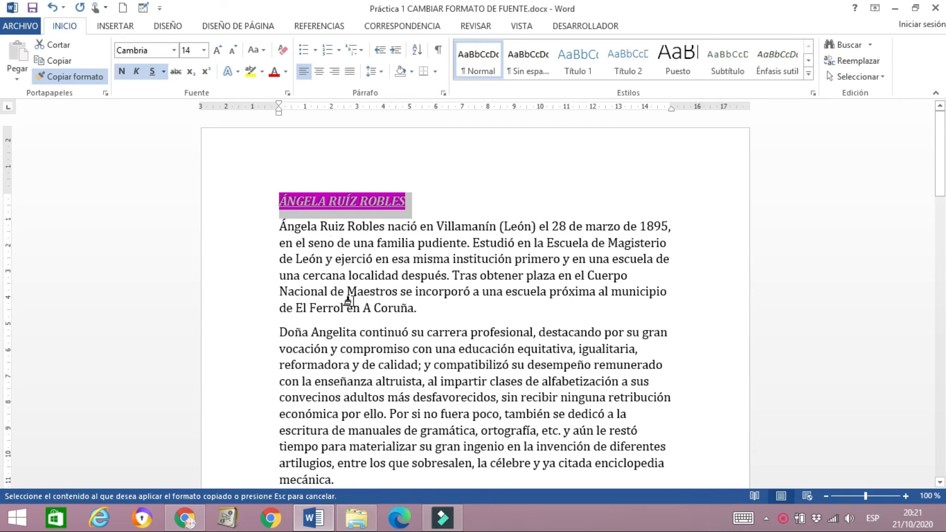
pyautogui.scroll(-11, 350, 301)
pyautogui.scroll(-3, 355, 307)
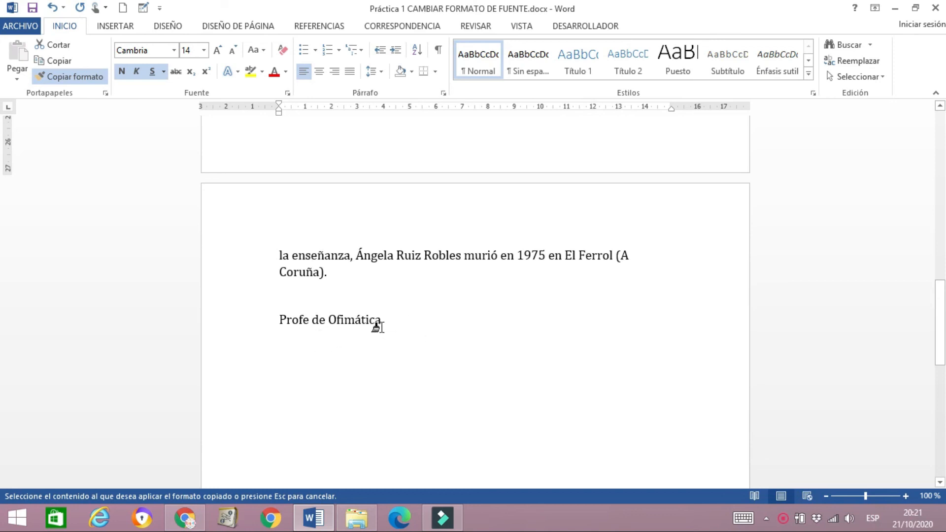
pyautogui.moveTo(381, 321); pyautogui.dragTo(282, 325)
pyautogui.moveTo(449, 513)
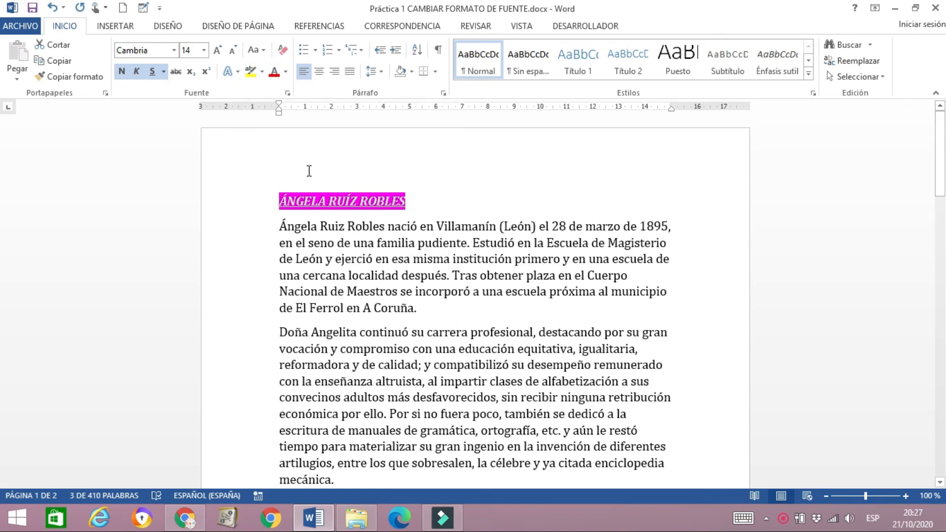
pyautogui.scroll(-12, 444, 231)
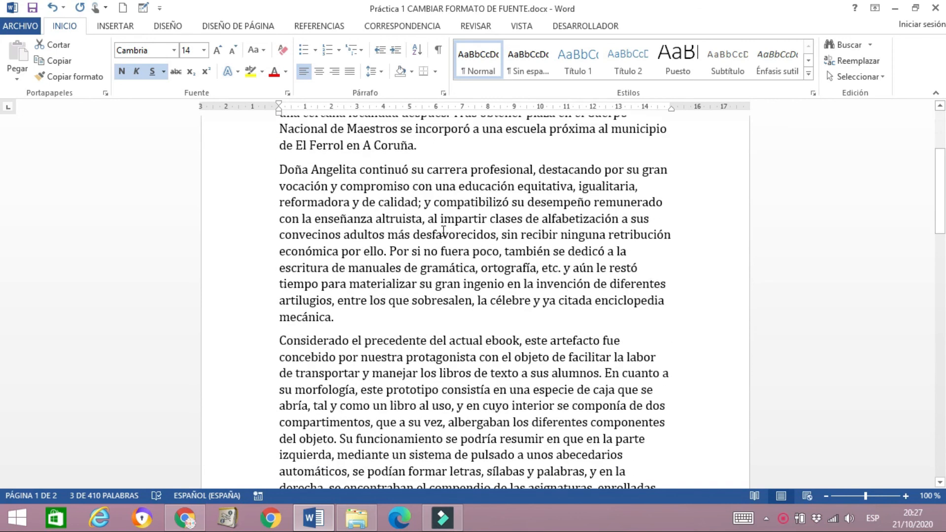
pyautogui.scroll(-5, 443, 231)
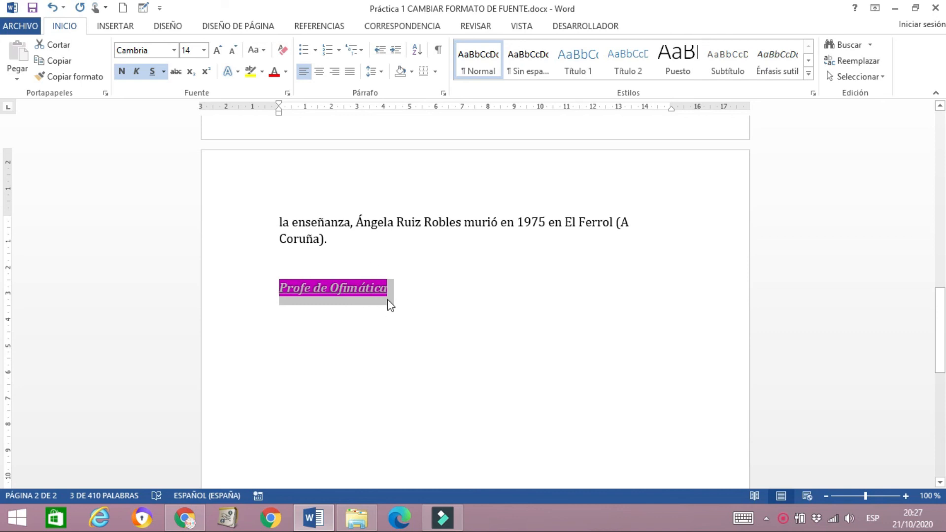
pyautogui.scroll(10, 387, 300)
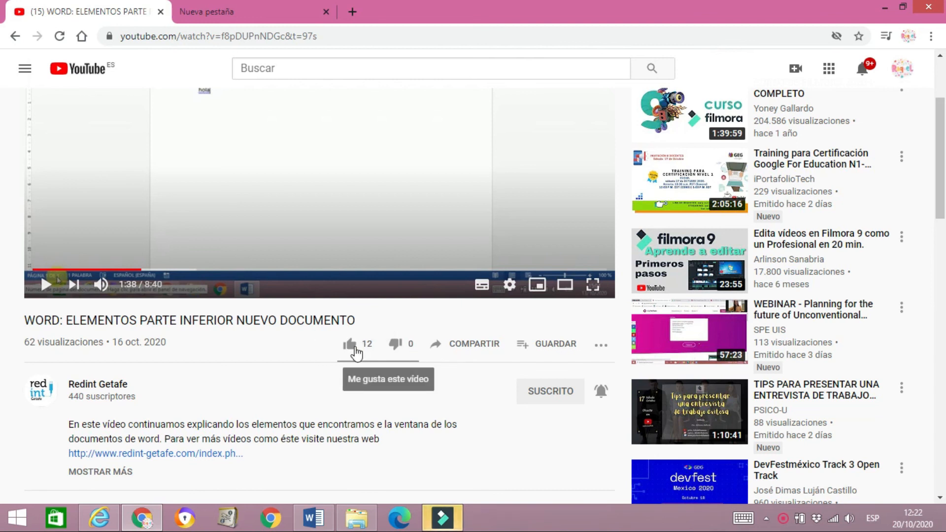
# Step: On YouTube, like the video "WORD: ELEMENTOS PARTE INFERIOR NUEVO DOCUMENTO" and view the channel's notification options without changing them
pyautogui.click(356, 347)
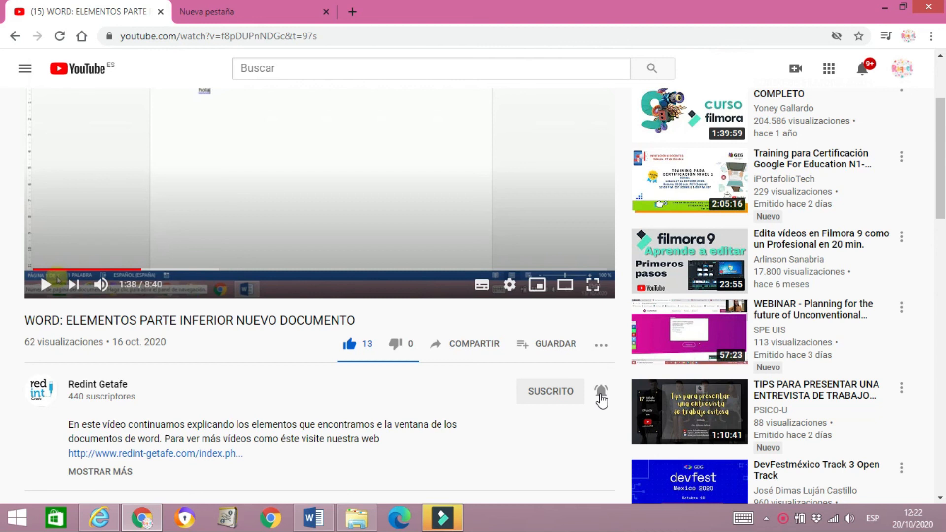
pyautogui.click(600, 395)
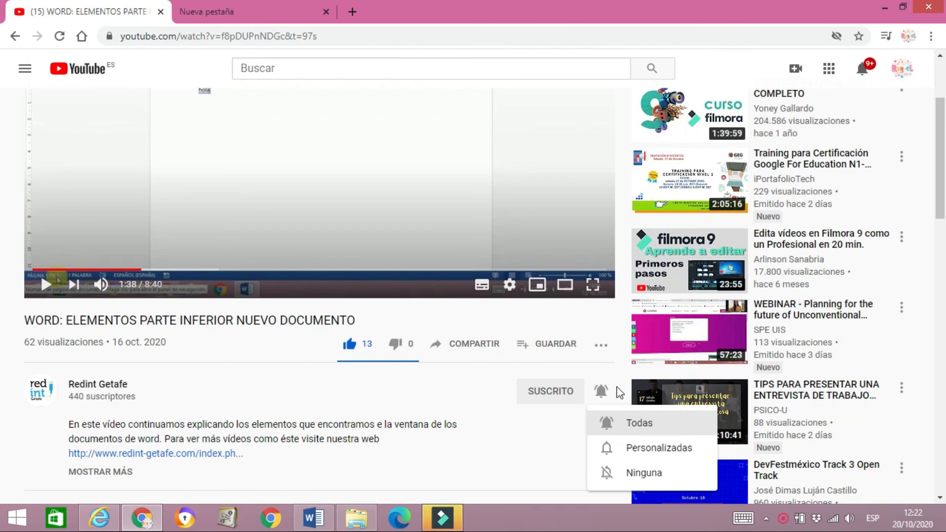
pyautogui.click(615, 389)
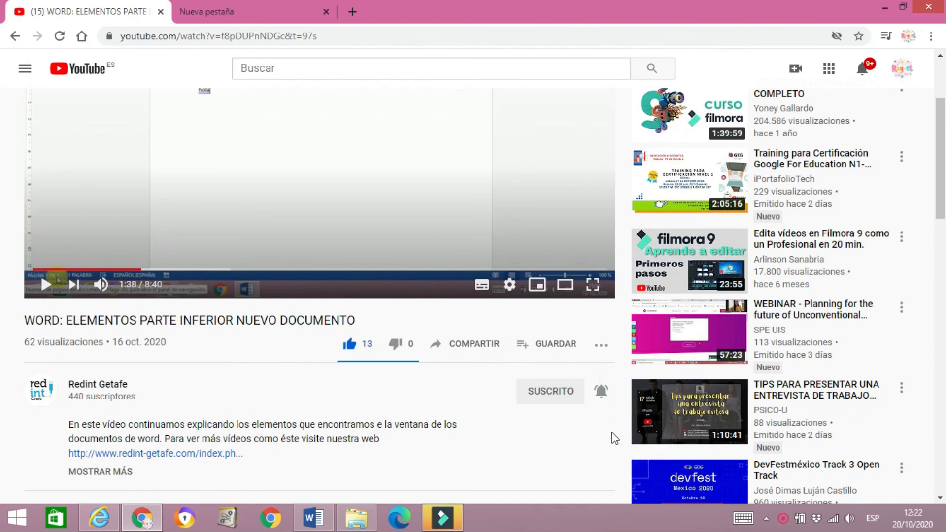
pyautogui.scroll(3, 560, 430)
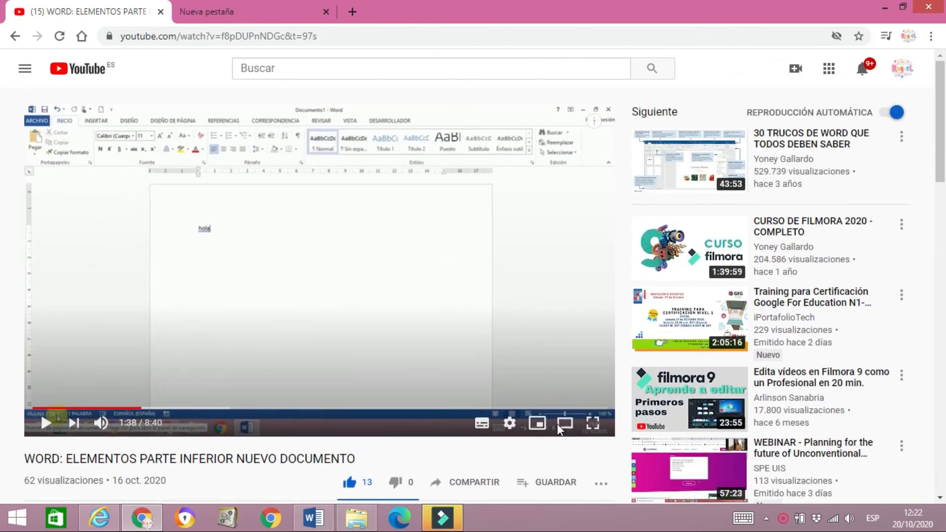